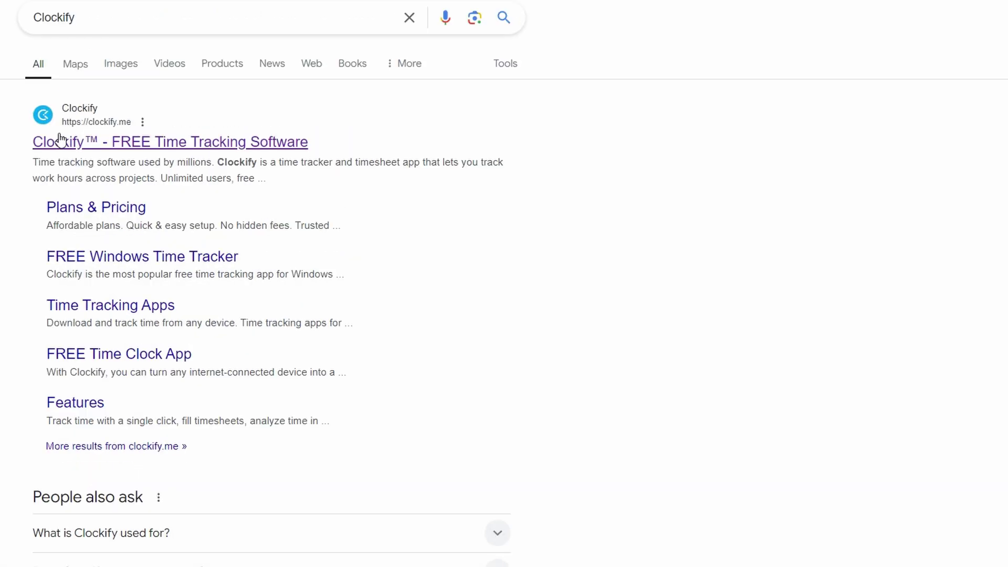
click(60, 140)
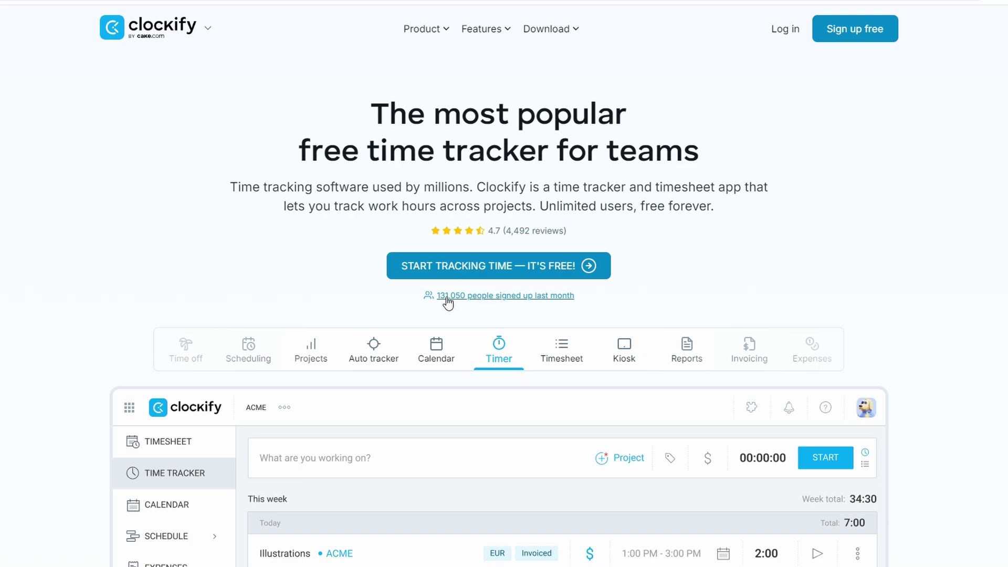
scroll(460, 286, down, 1)
scroll(473, 234, down, 2)
scroll(450, 235, up, 2)
scroll(448, 235, up, 1)
drag(229, 187, 370, 200)
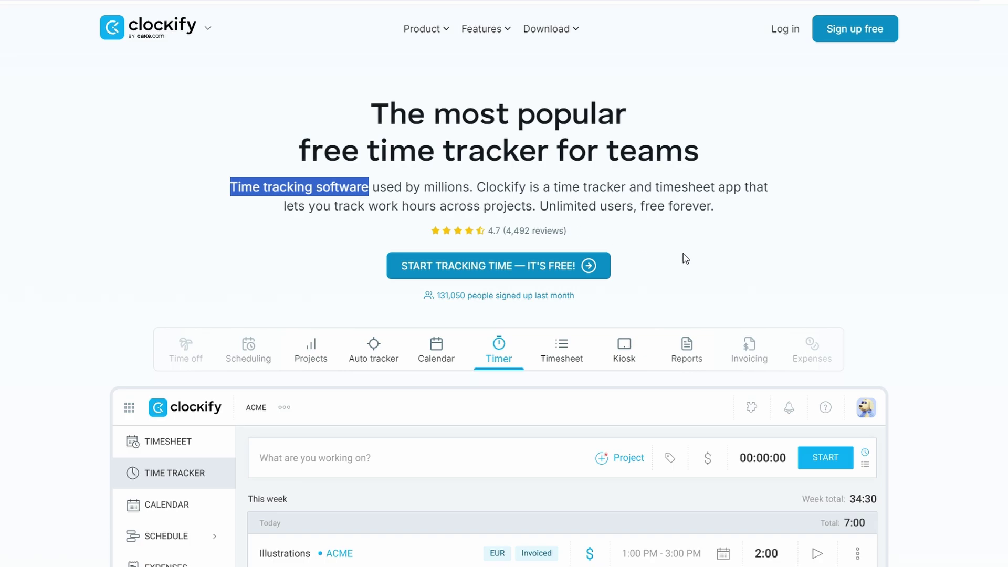
scroll(724, 247, down, 5)
scroll(693, 237, down, 1)
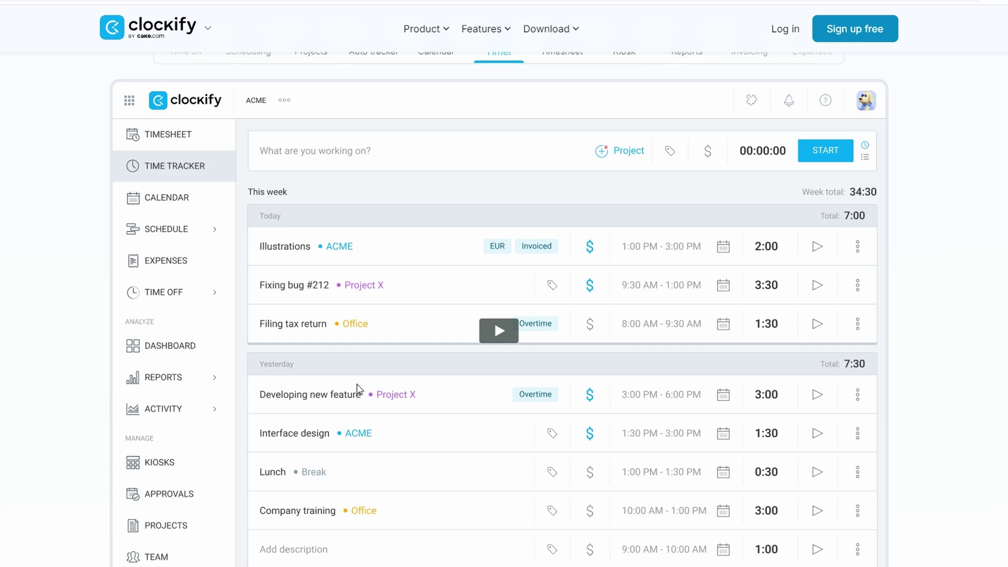
Step: Scroll the homepage down to the 'Why track time with Clockify' section with its Timekeeping tab
scroll(359, 388, down, 2)
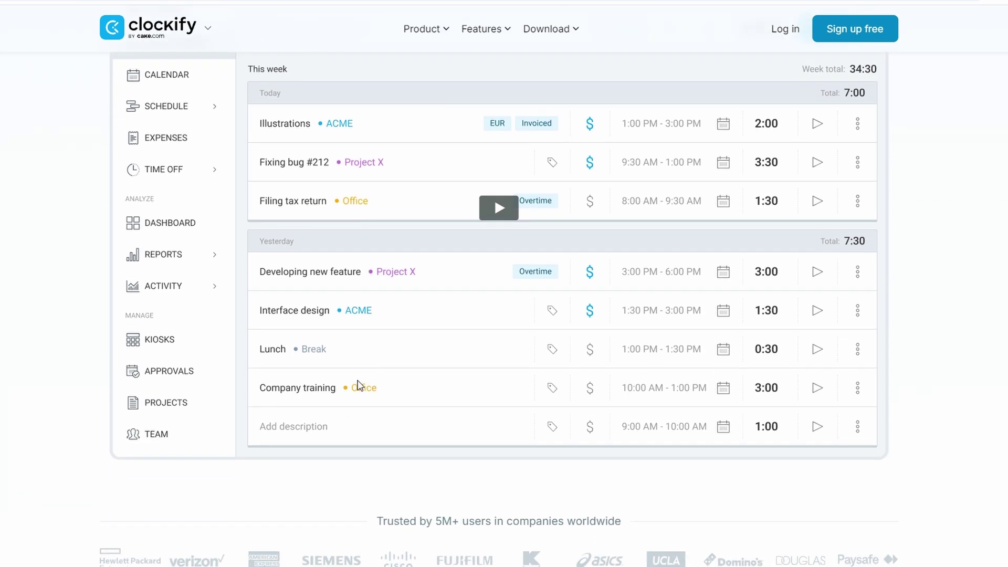
scroll(359, 381, down, 6)
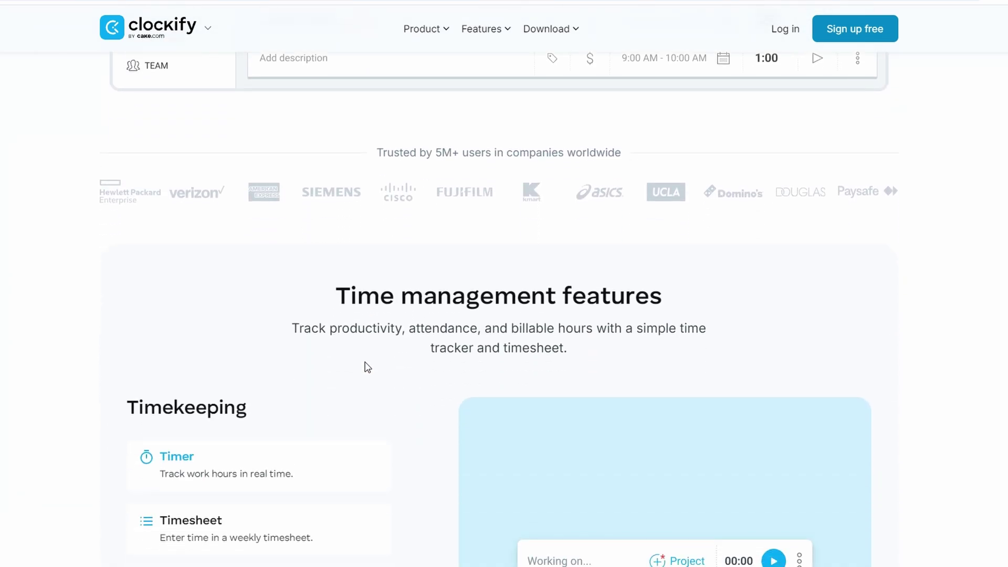
scroll(367, 367, down, 5)
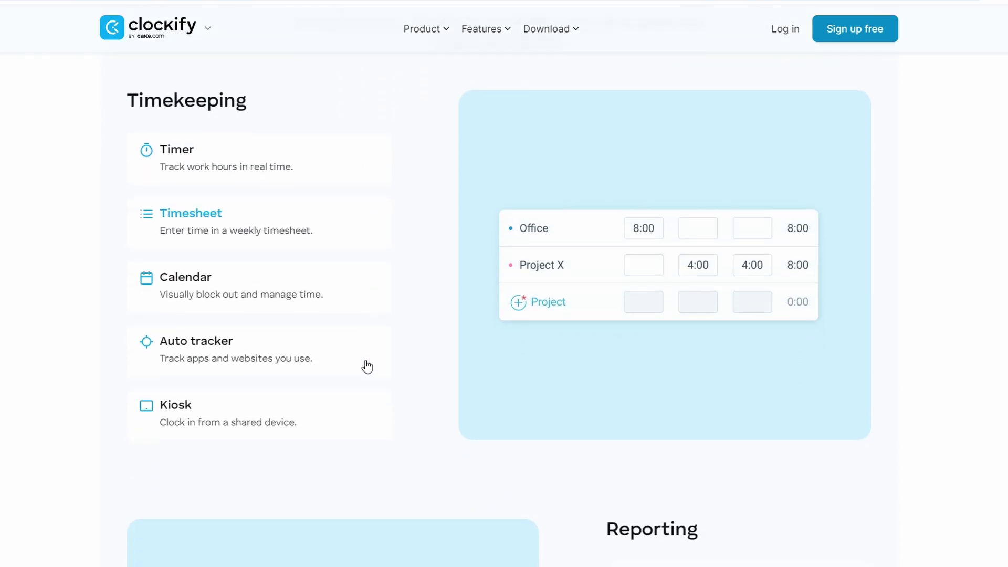
scroll(367, 366, down, 3)
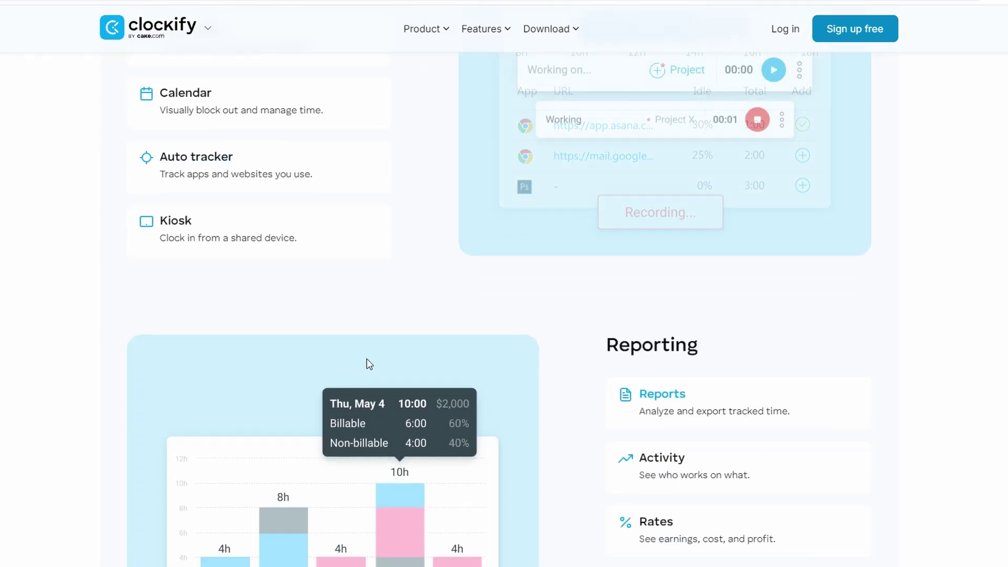
scroll(367, 359, down, 3)
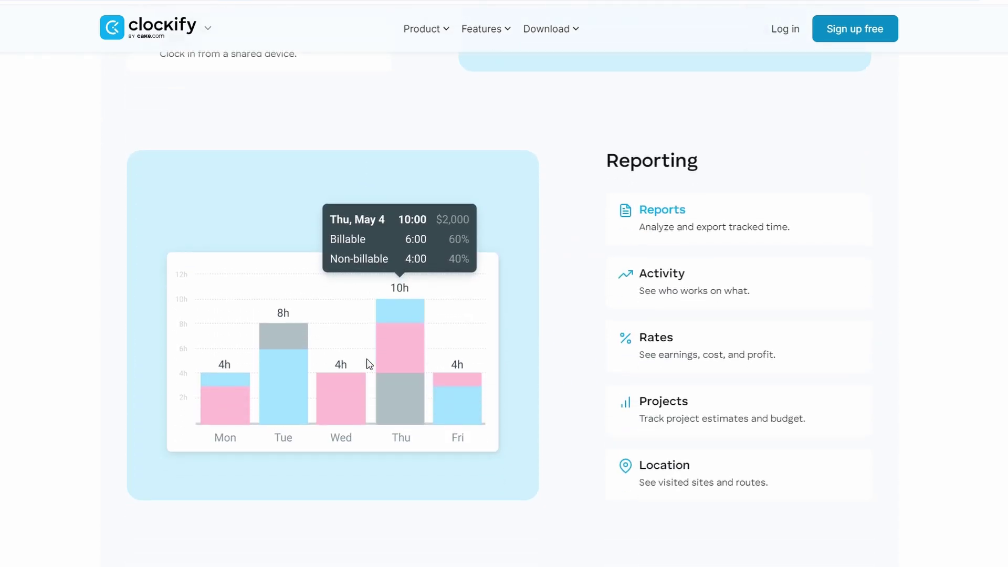
scroll(369, 362, up, 3)
scroll(369, 363, up, 7)
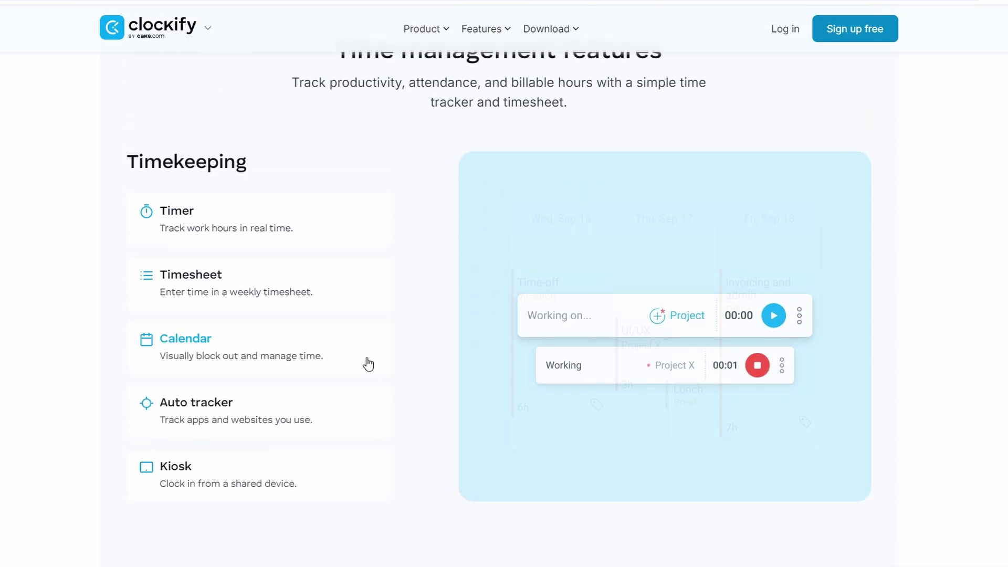
scroll(390, 363, down, 3)
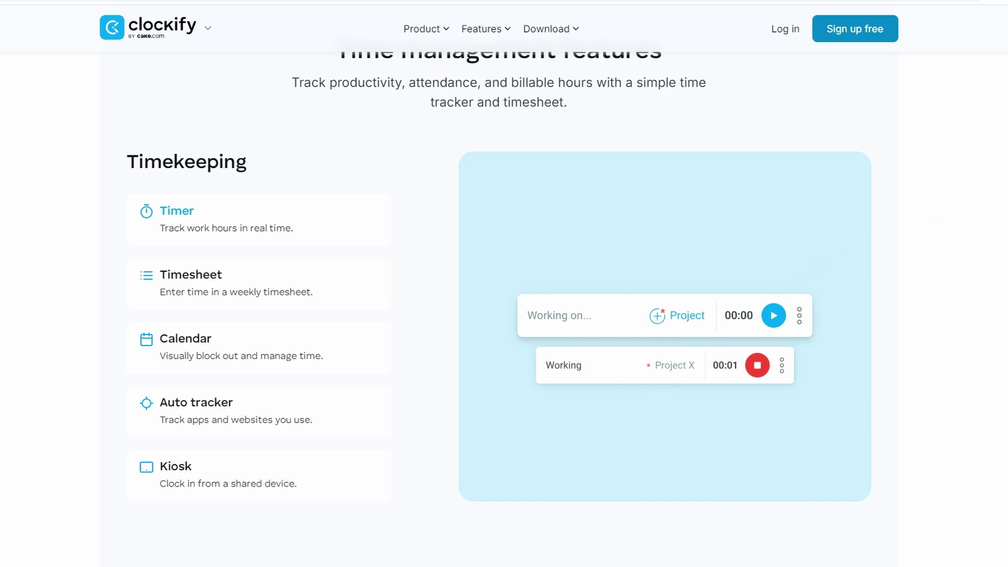
scroll(504, 315, down, 1)
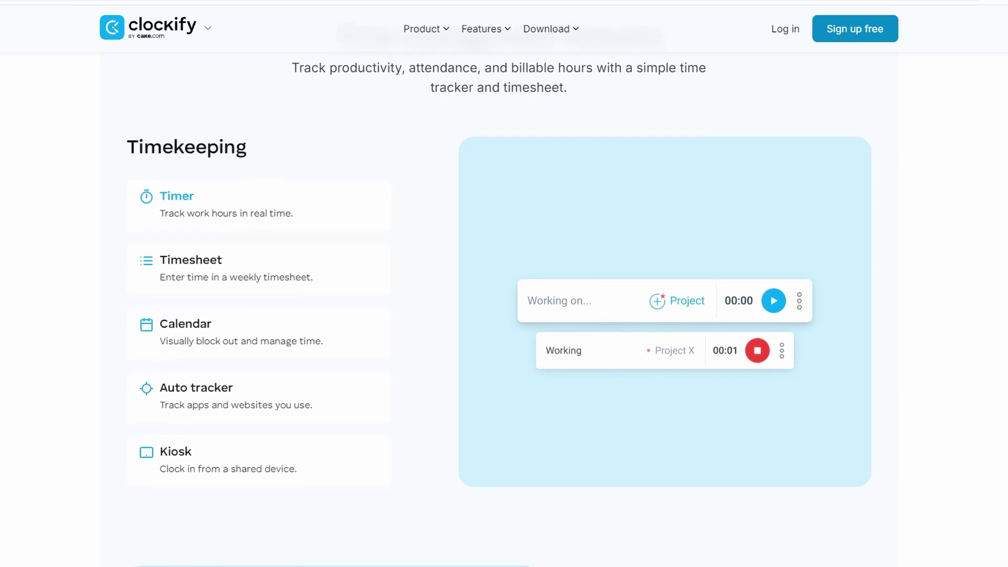
scroll(504, 315, down, 1)
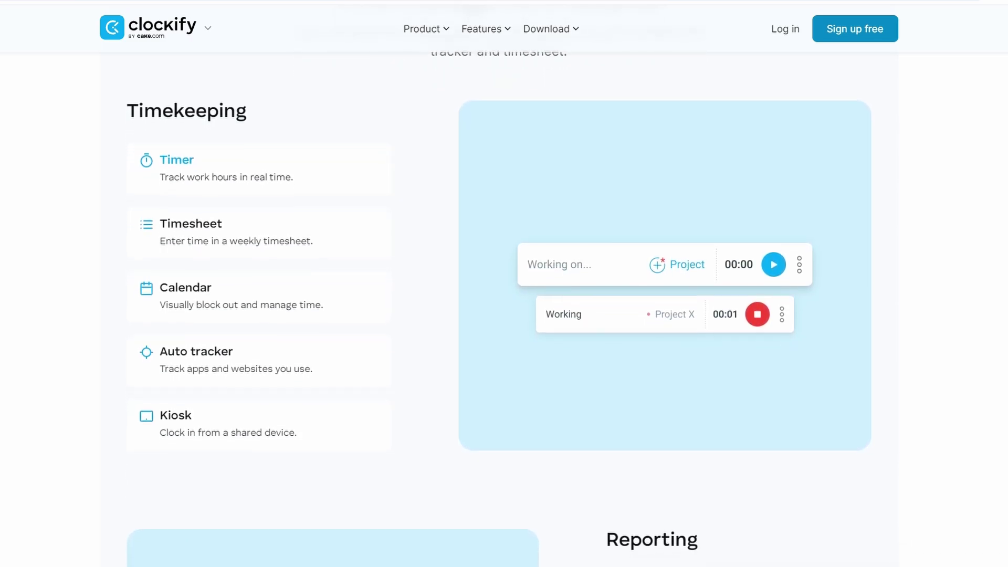
scroll(504, 315, down, 2)
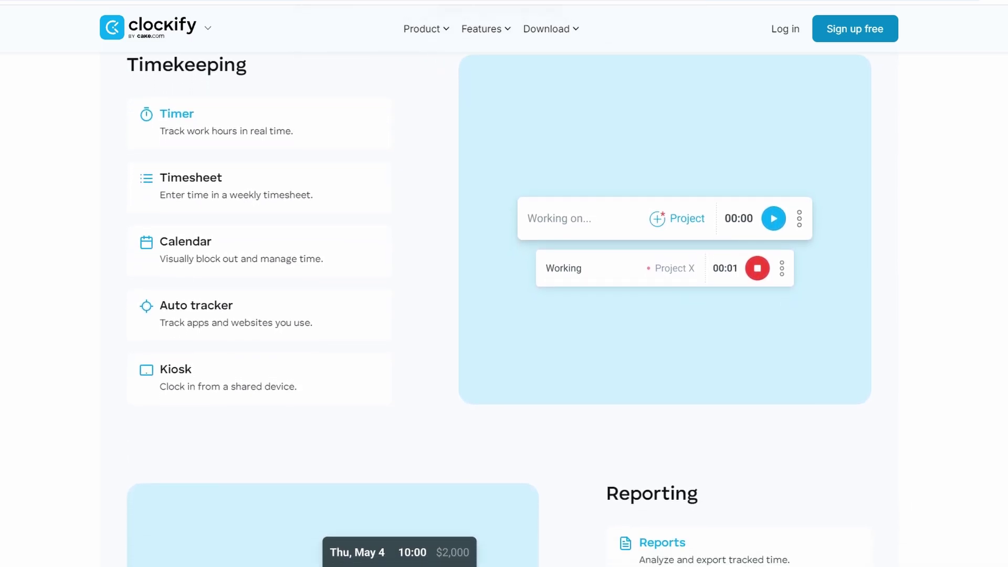
scroll(504, 315, down, 2)
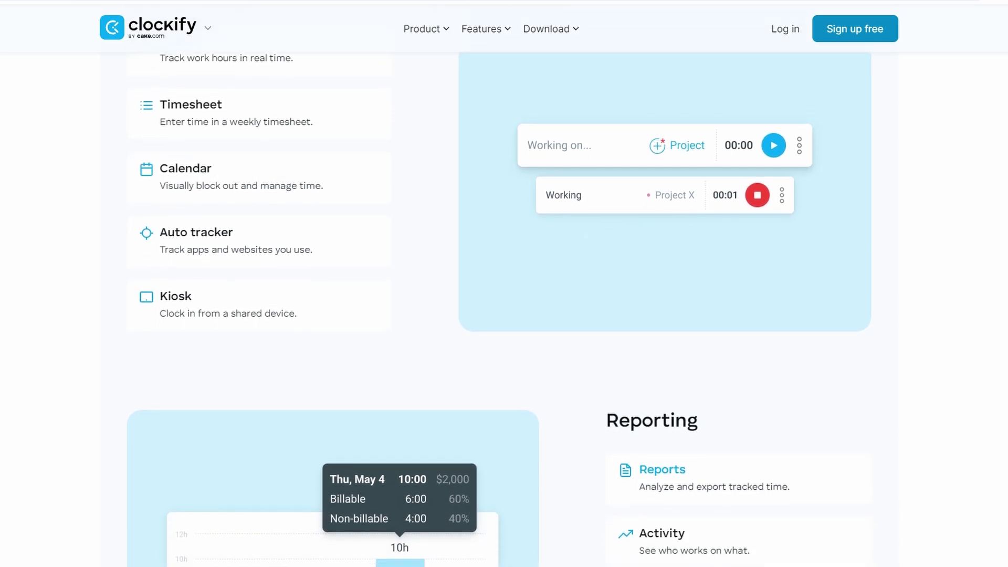
scroll(504, 315, down, 2)
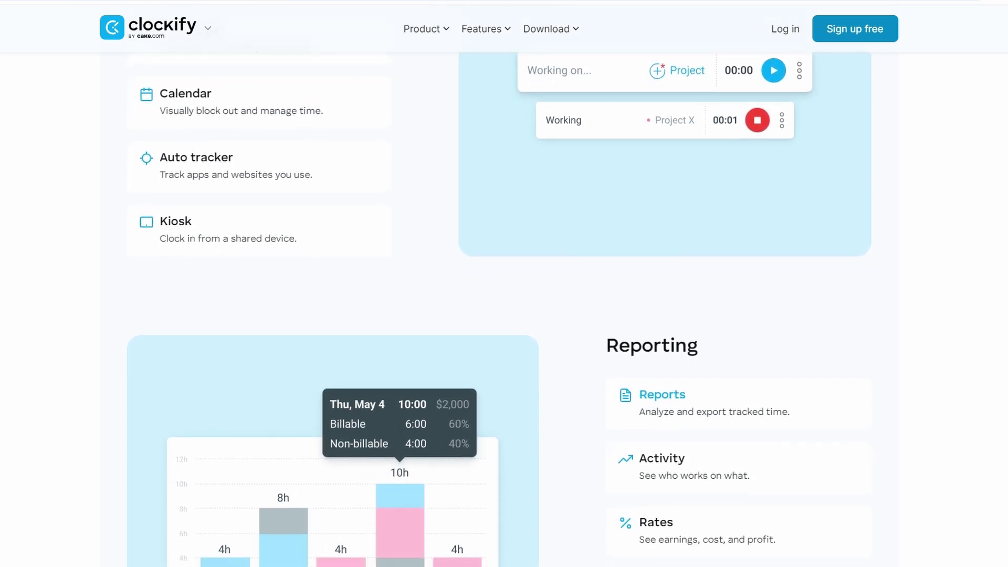
scroll(498, 315, down, 2)
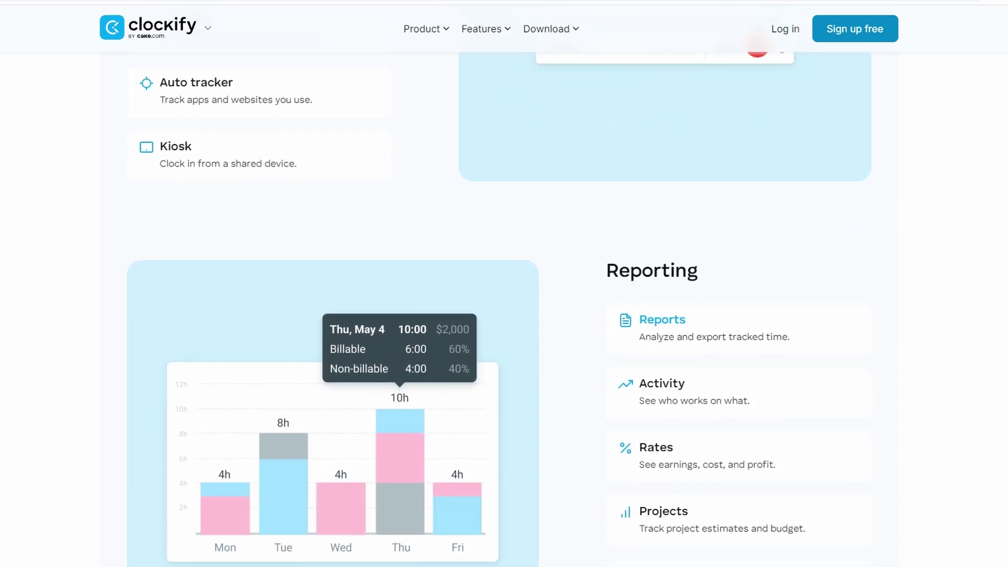
scroll(499, 315, down, 2)
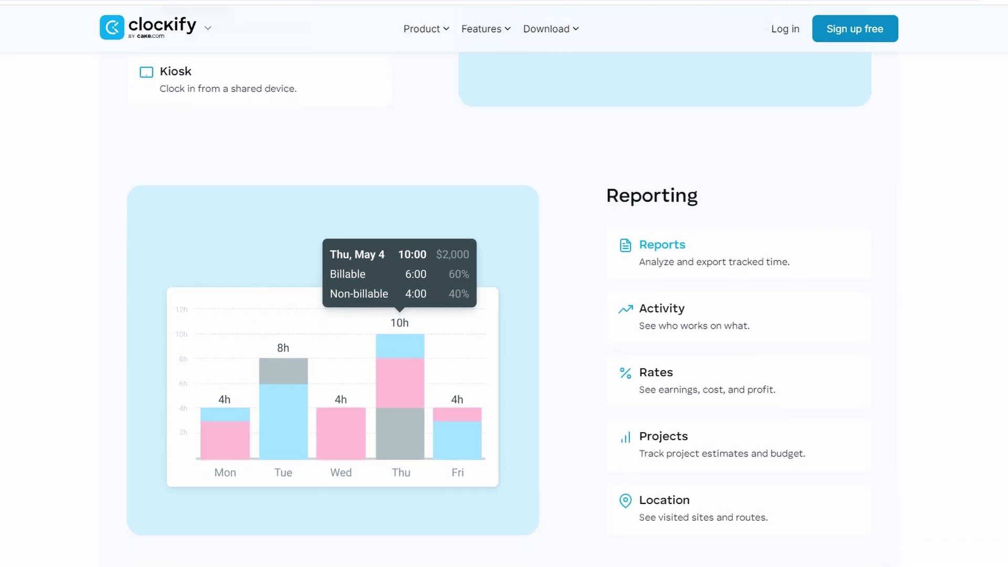
scroll(499, 315, down, 2)
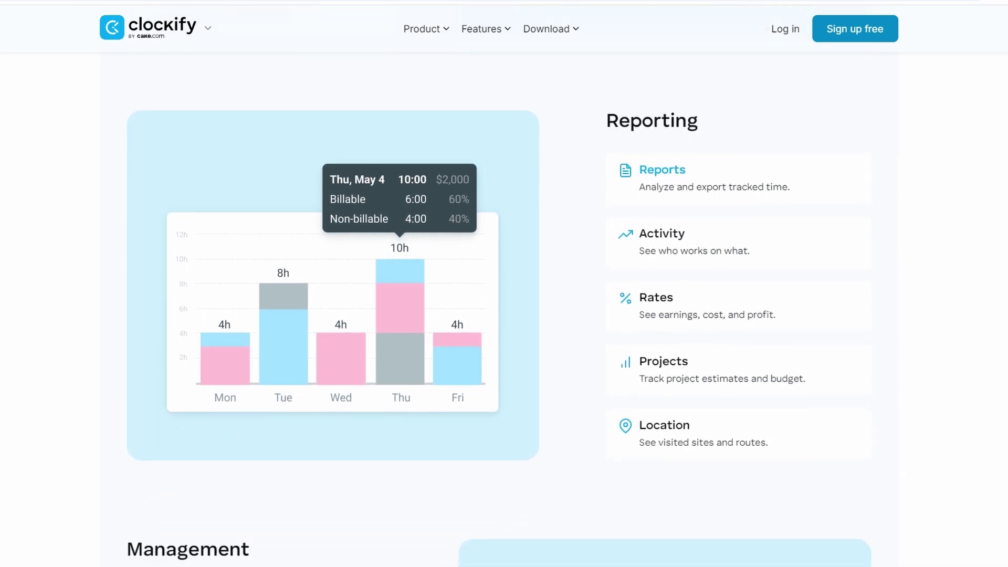
scroll(499, 315, down, 2)
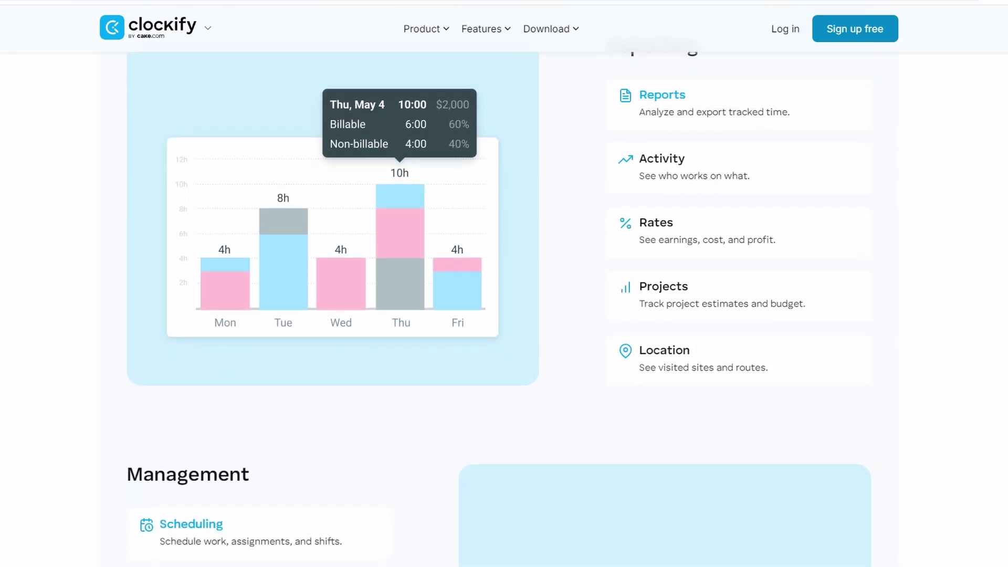
scroll(498, 315, down, 2)
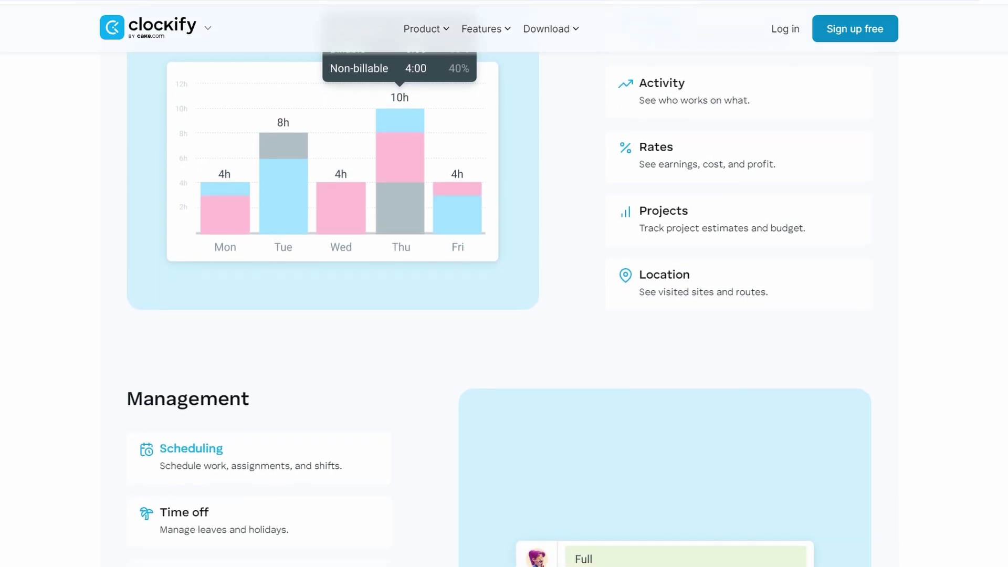
scroll(498, 315, down, 2)
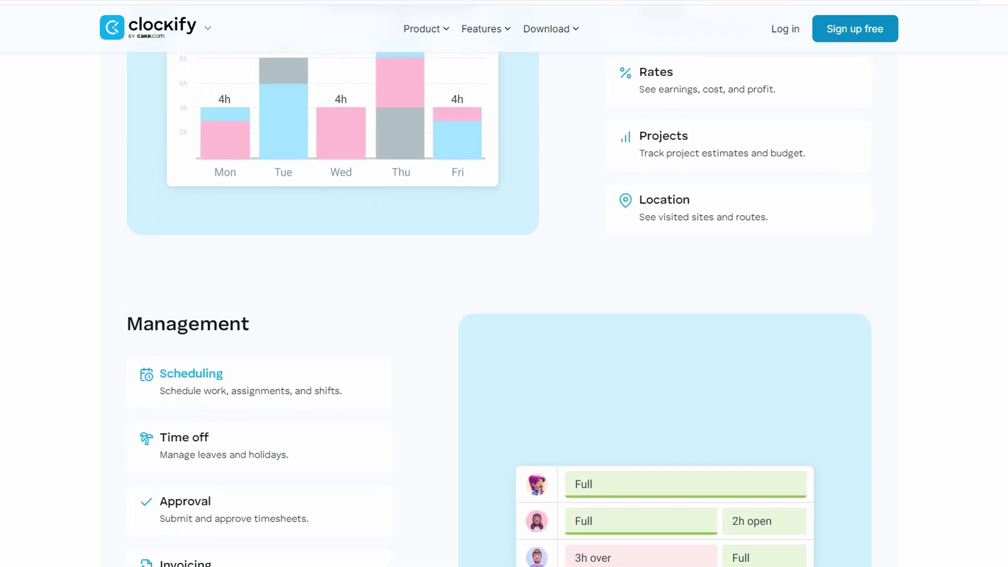
scroll(499, 315, down, 2)
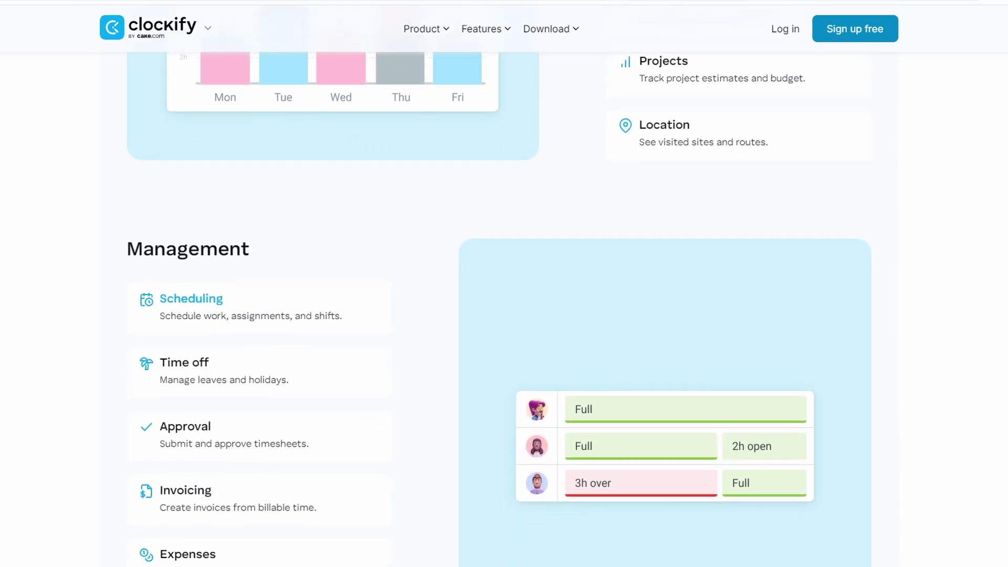
scroll(499, 315, down, 2)
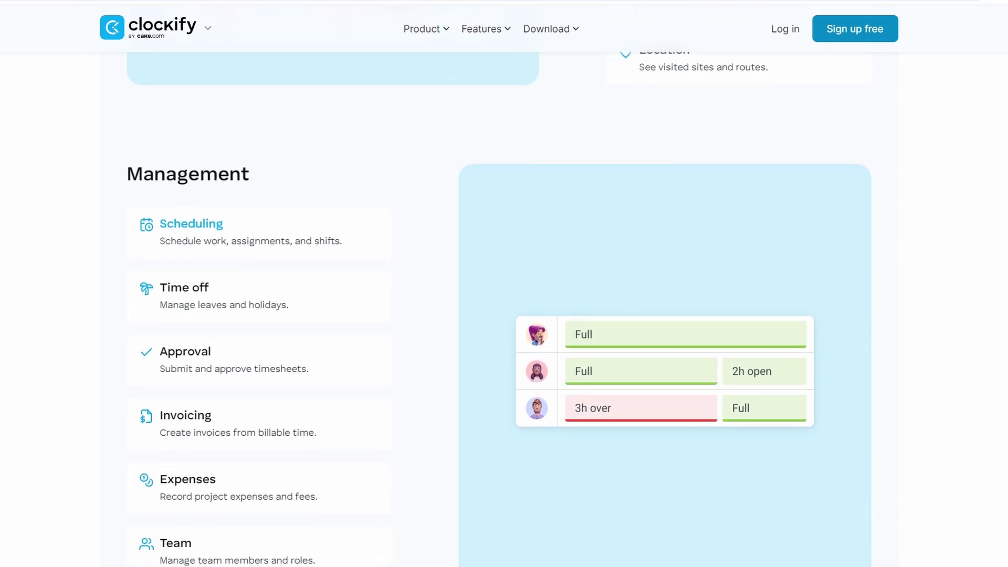
scroll(499, 315, down, 2)
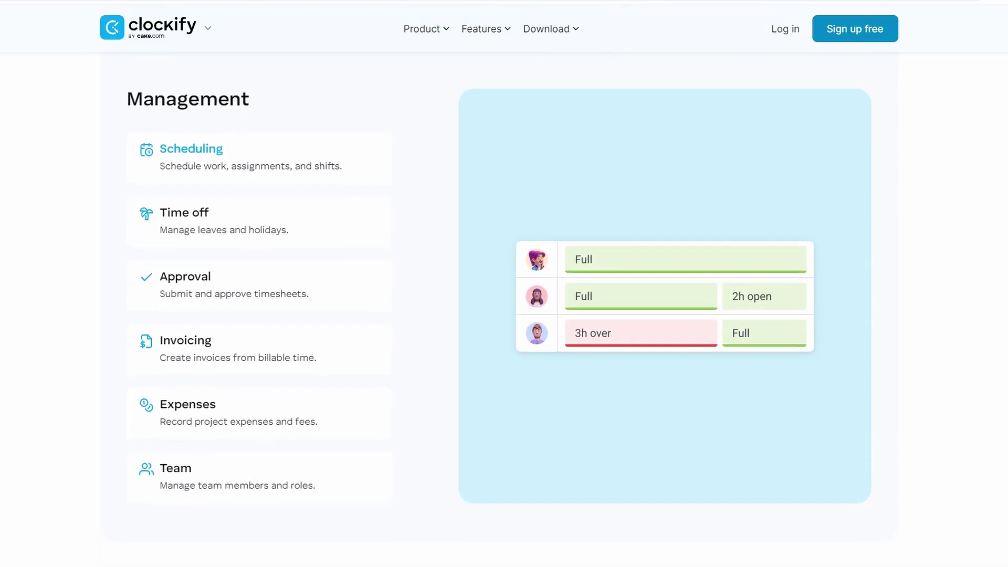
scroll(499, 315, down, 2)
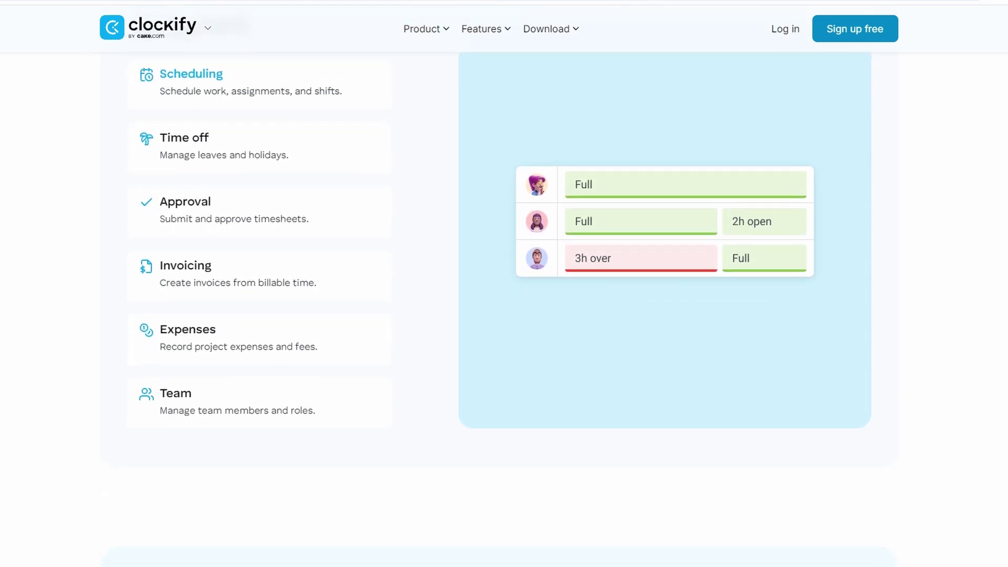
scroll(499, 315, down, 2)
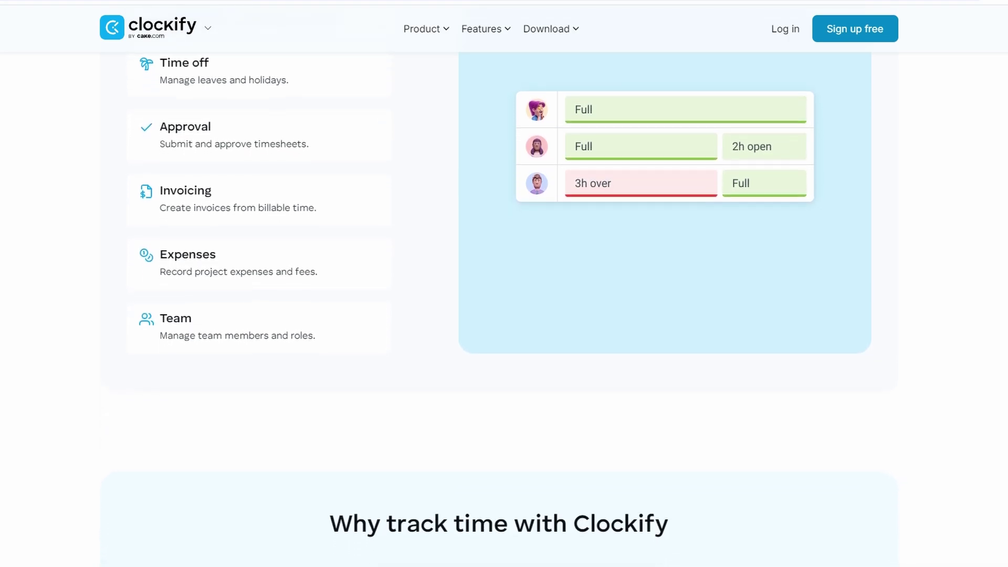
scroll(499, 315, down, 2)
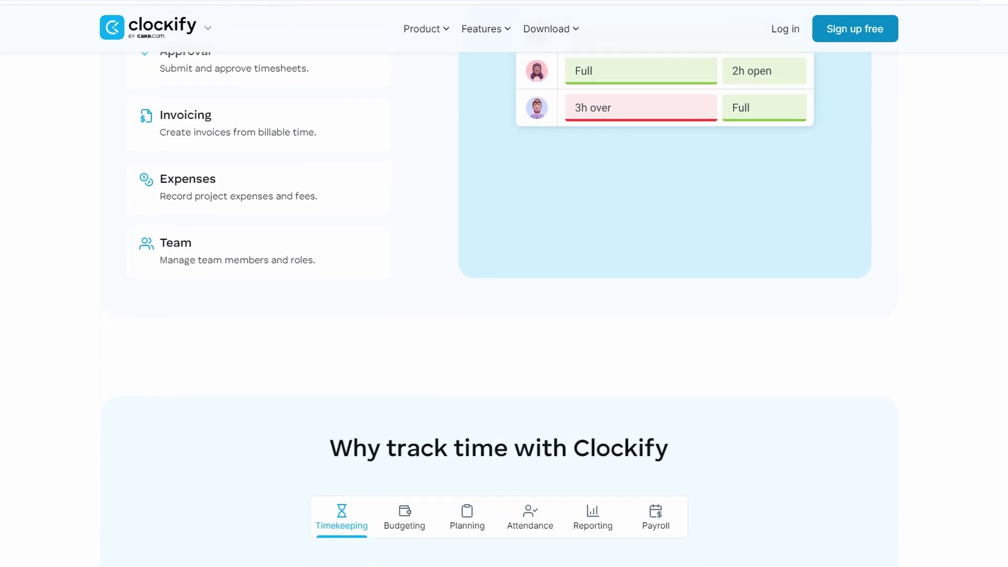
scroll(498, 315, down, 2)
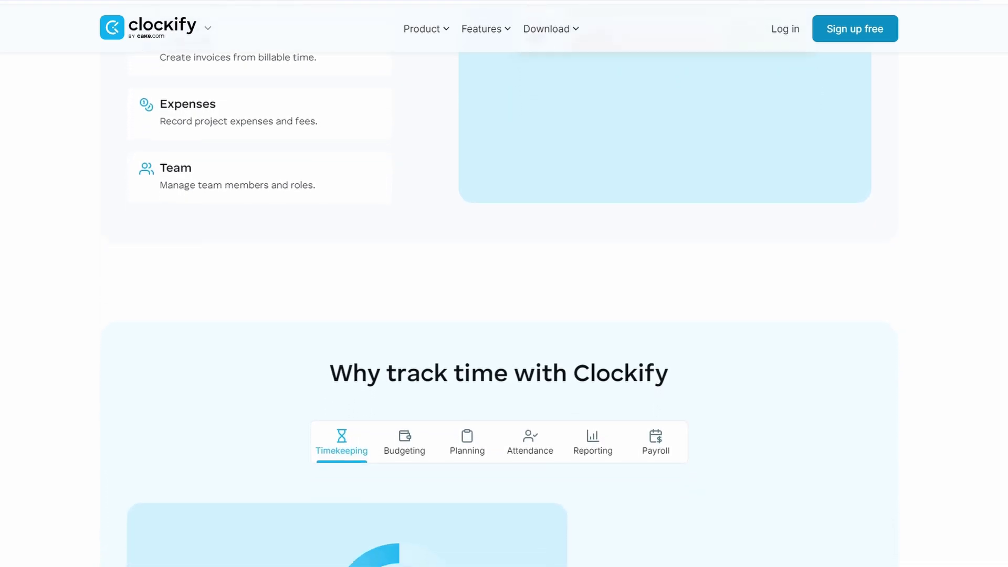
scroll(499, 315, down, 2)
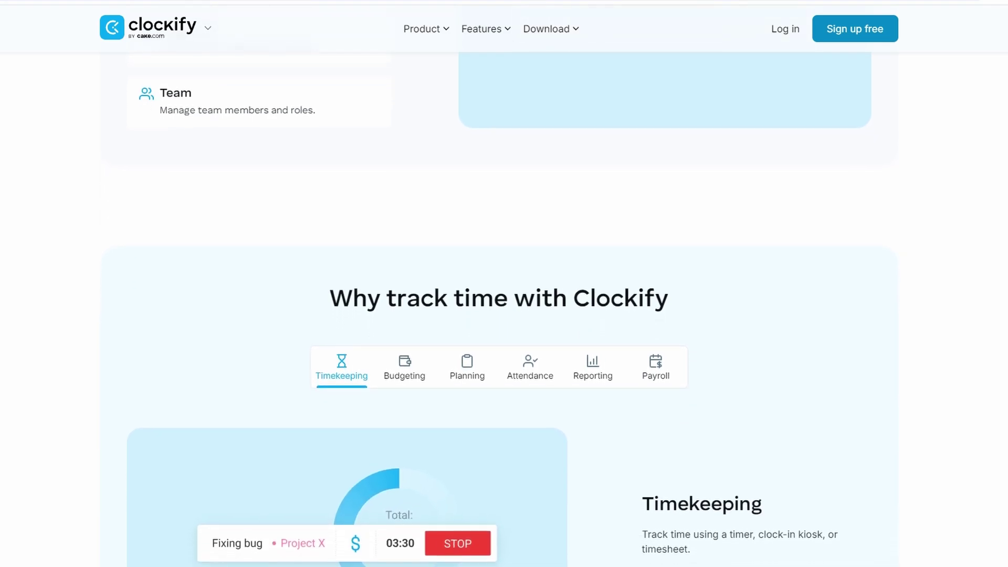
scroll(498, 315, down, 2)
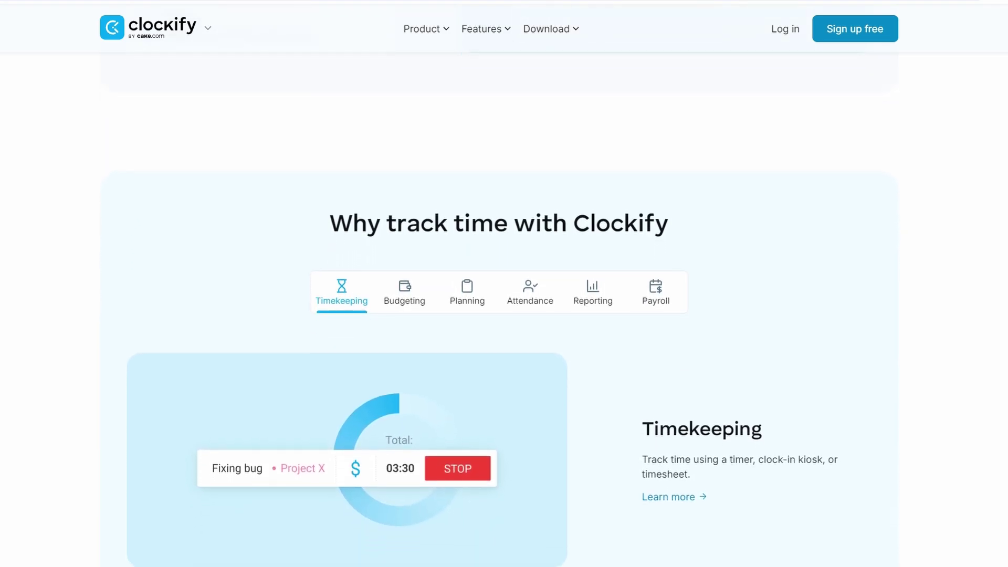
scroll(498, 315, down, 2)
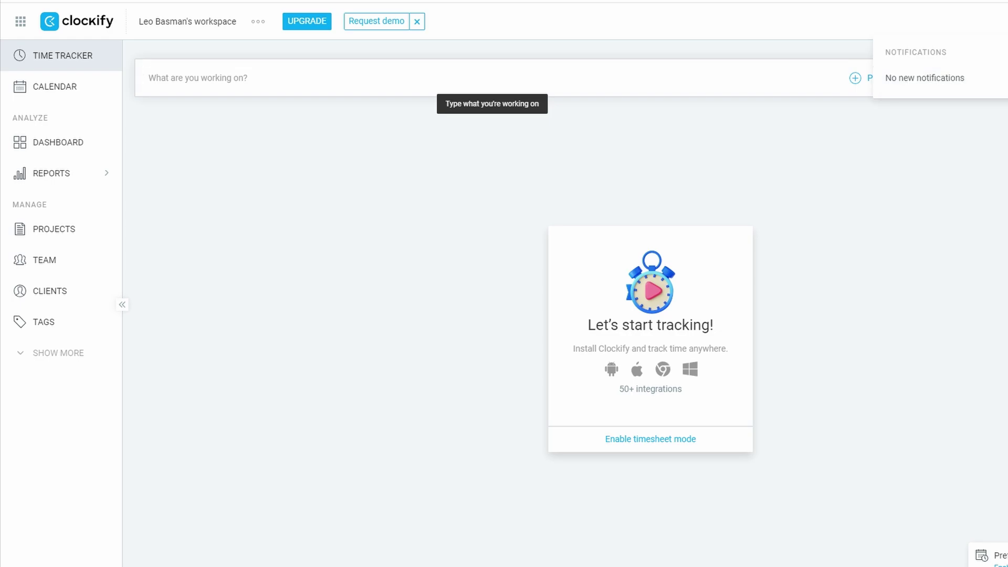
Step: Dismiss the notifications list and open the Dashboard, showing 00:00:00 total for Oct 14–20
click(902, 203)
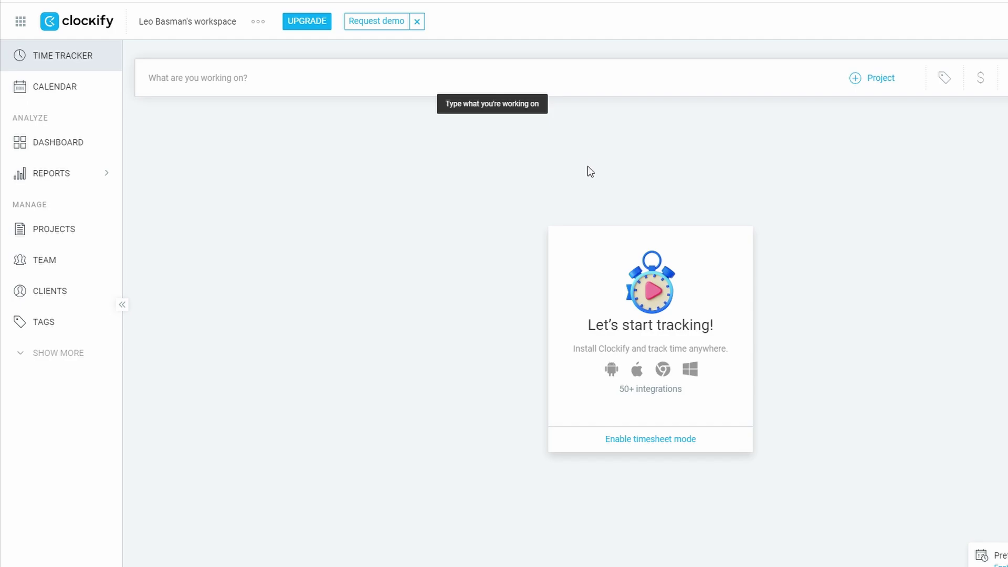
click(74, 151)
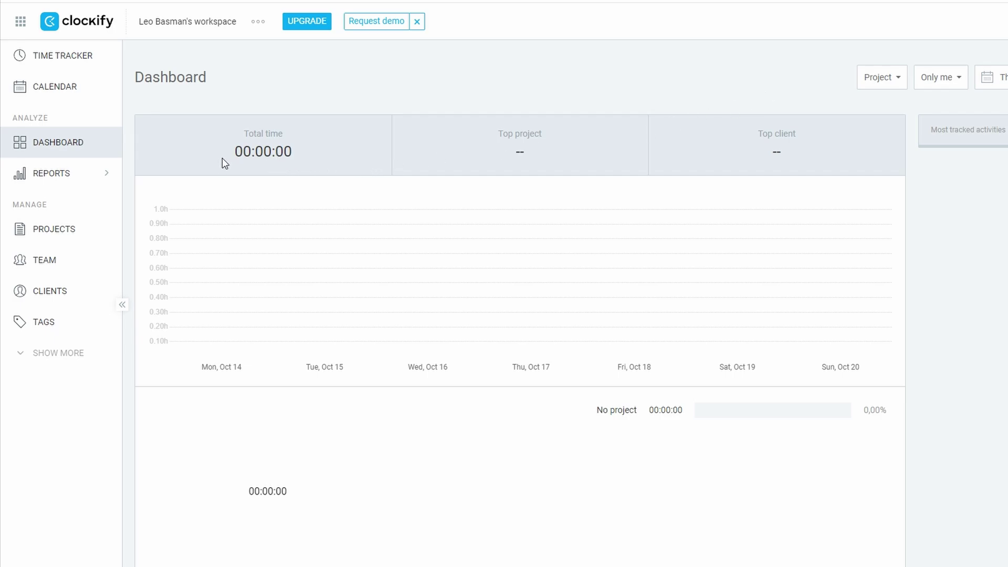
mouse_move(128, 167)
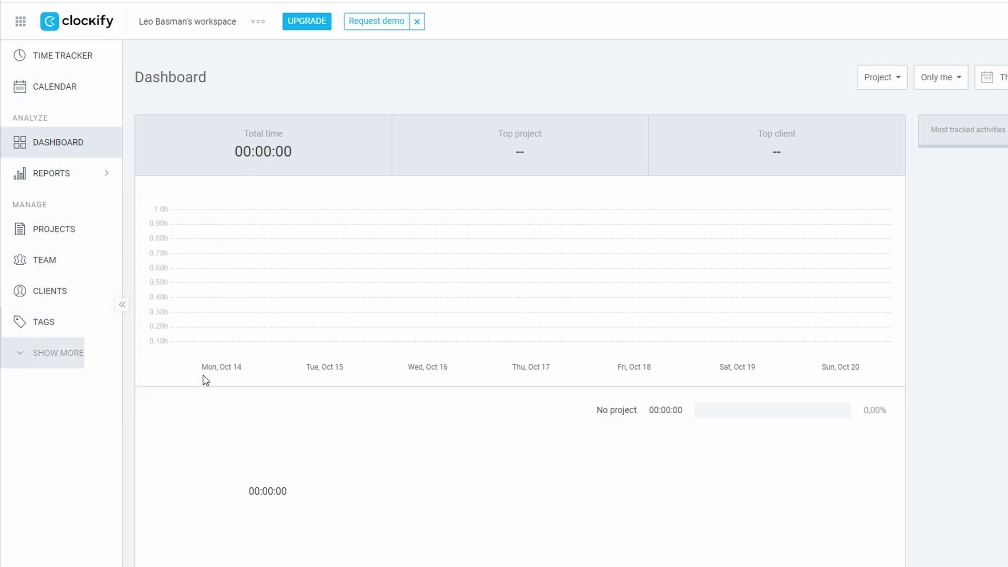
scroll(420, 362, down, 1)
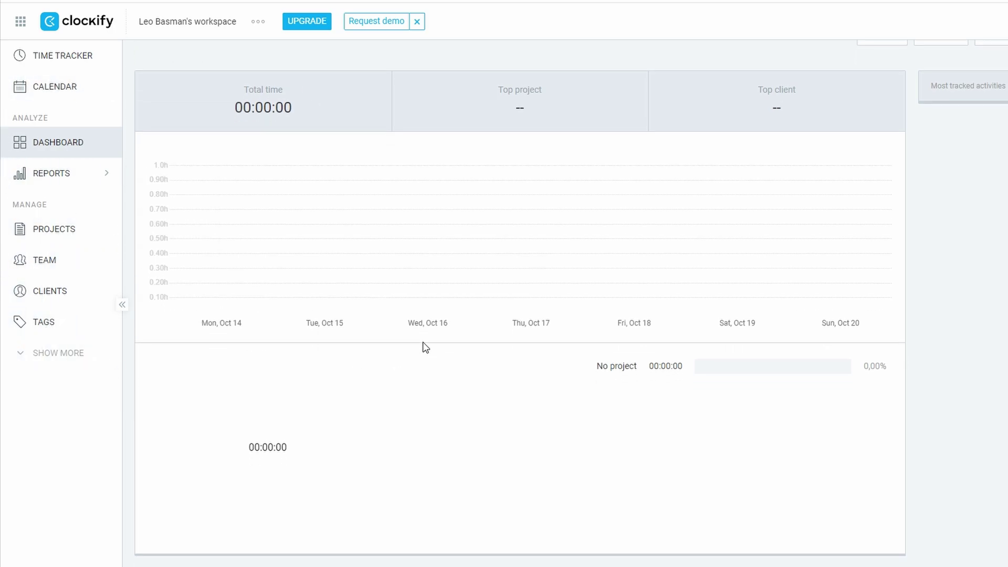
Step: Visit Projects and Team, log a brief 14:27 entry on the Time Tracker, then open Projects
click(75, 239)
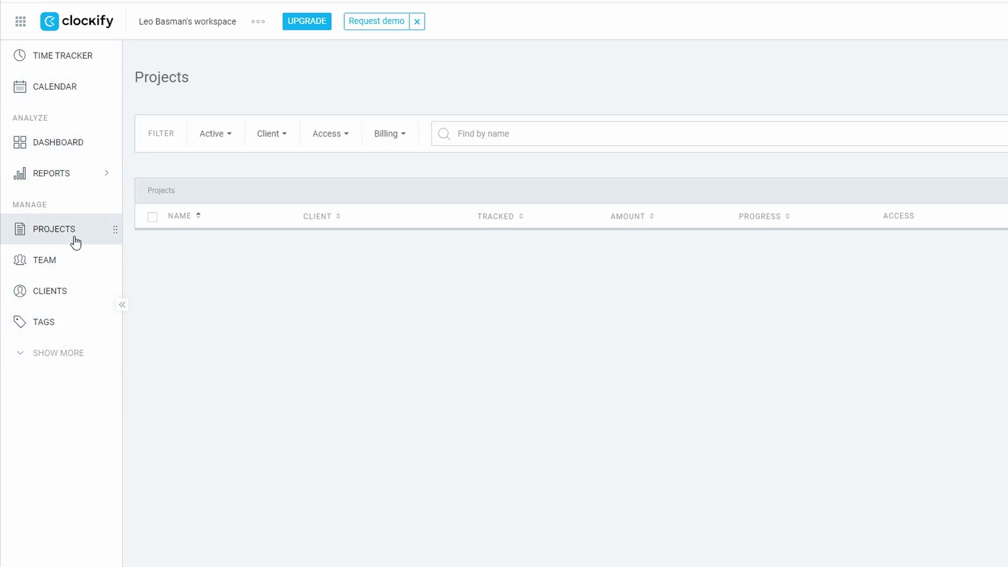
click(58, 277)
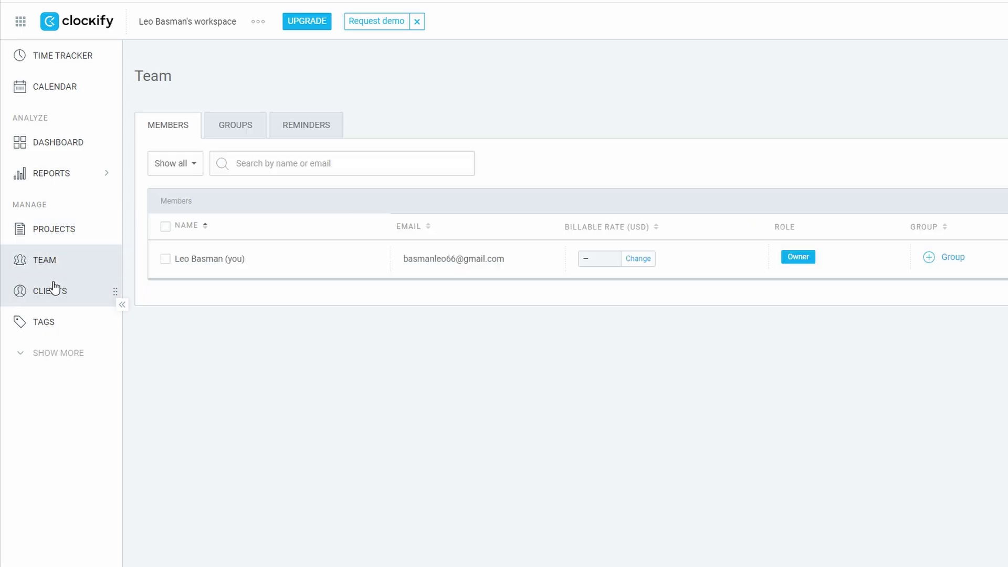
click(49, 67)
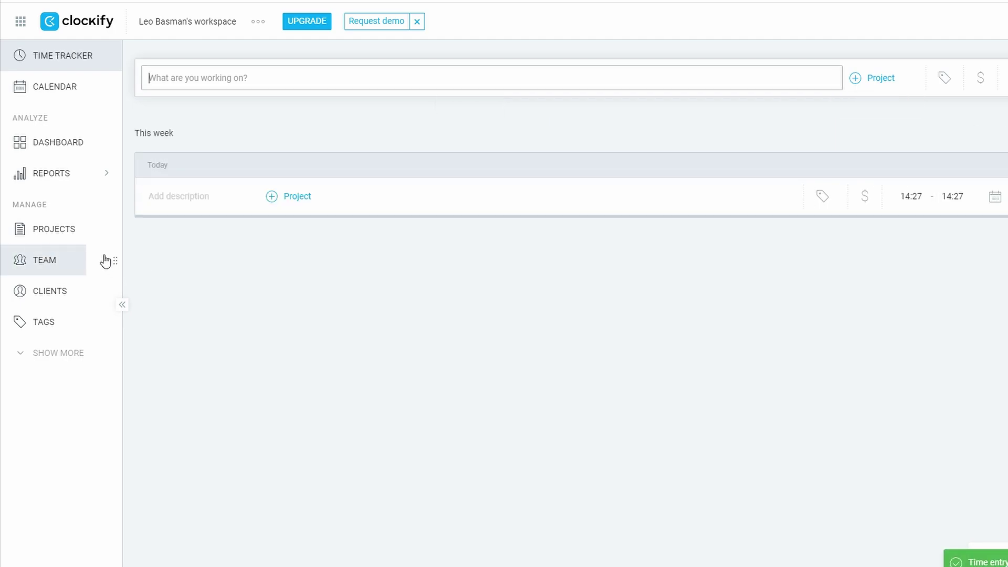
click(78, 228)
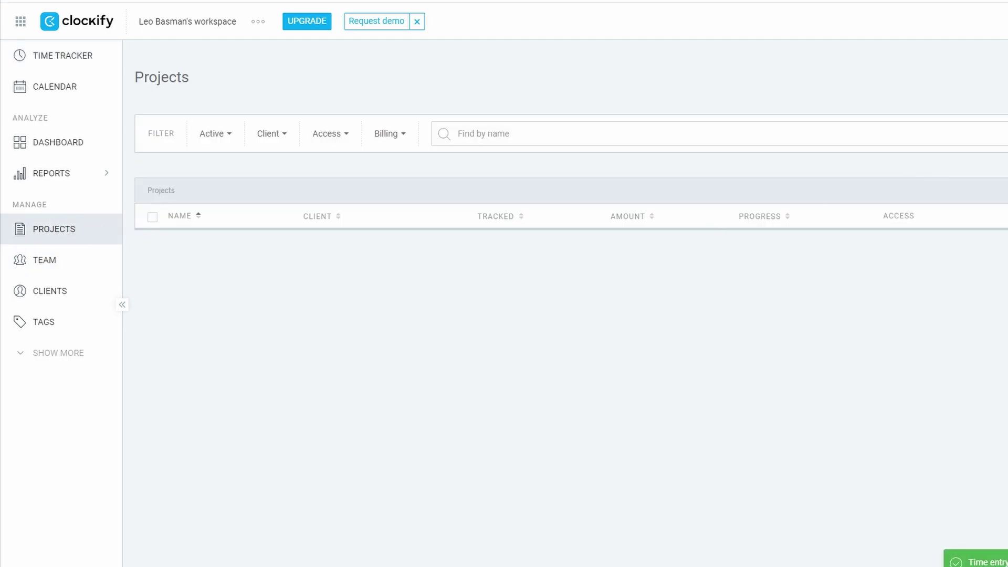
Step: Start a new project, enter 'Name' as its name, and bring up the colour choices
click(1003, 77)
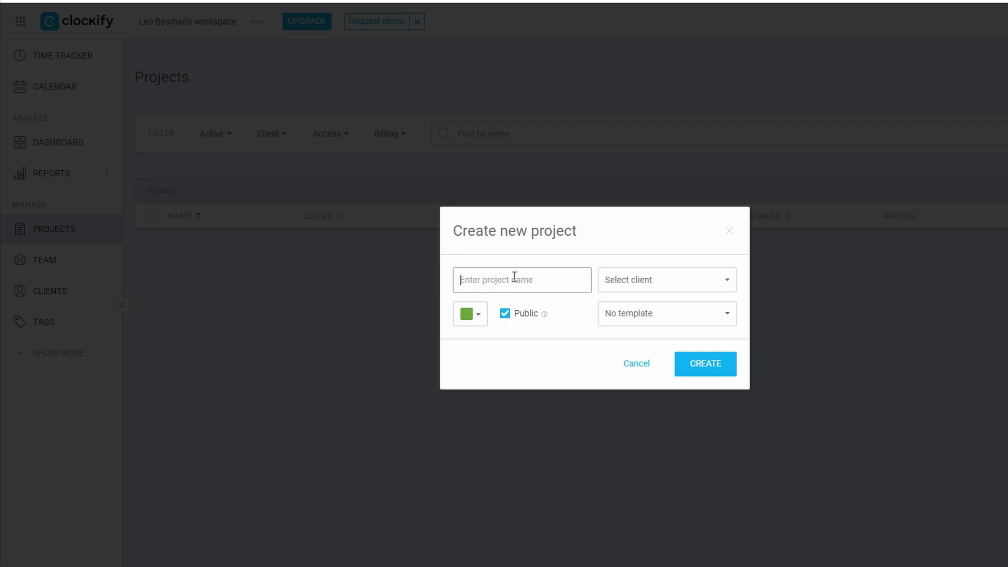
text(Name)
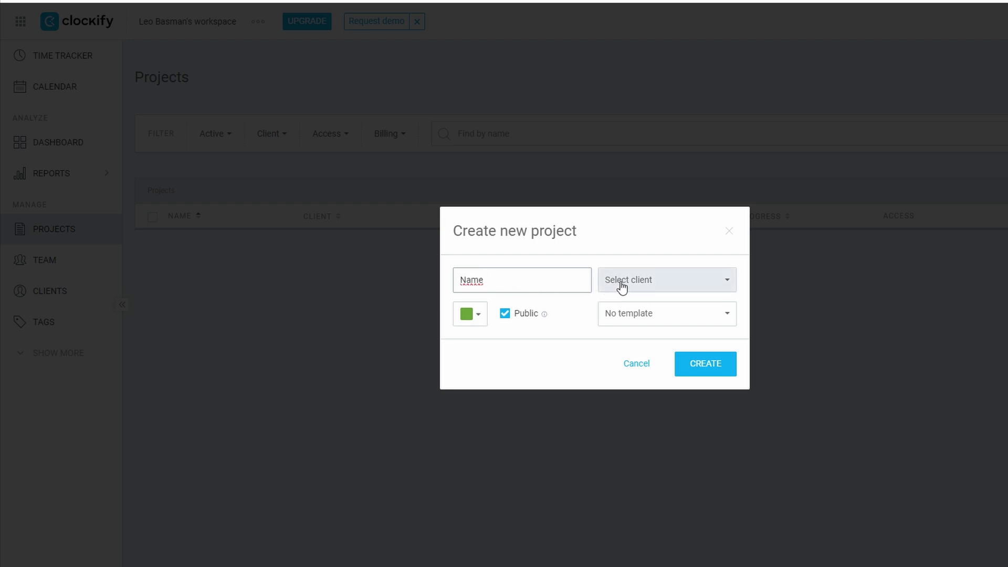
click(470, 316)
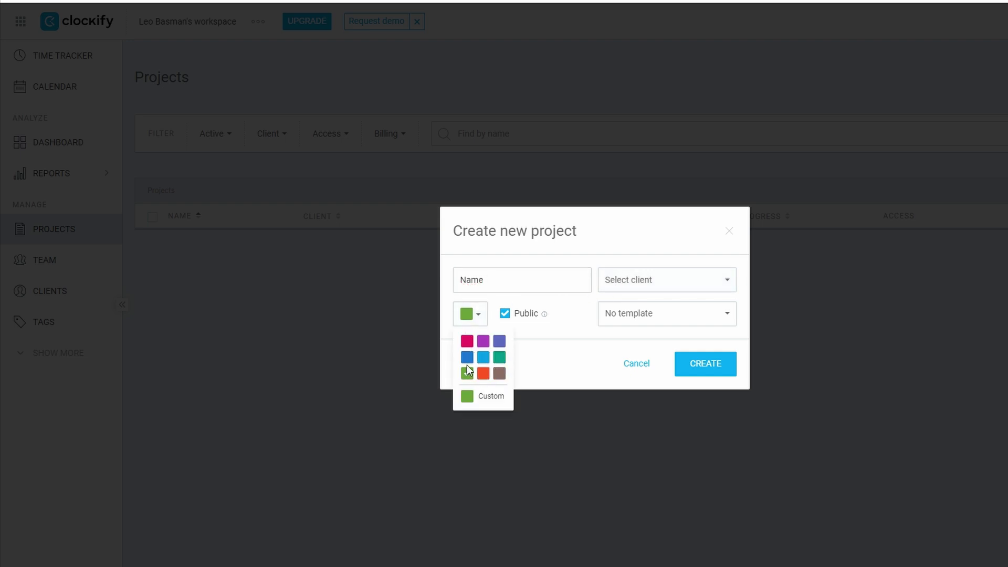
Step: Give the new project a light-blue colour, trying blue on the custom hue slider first
click(467, 397)
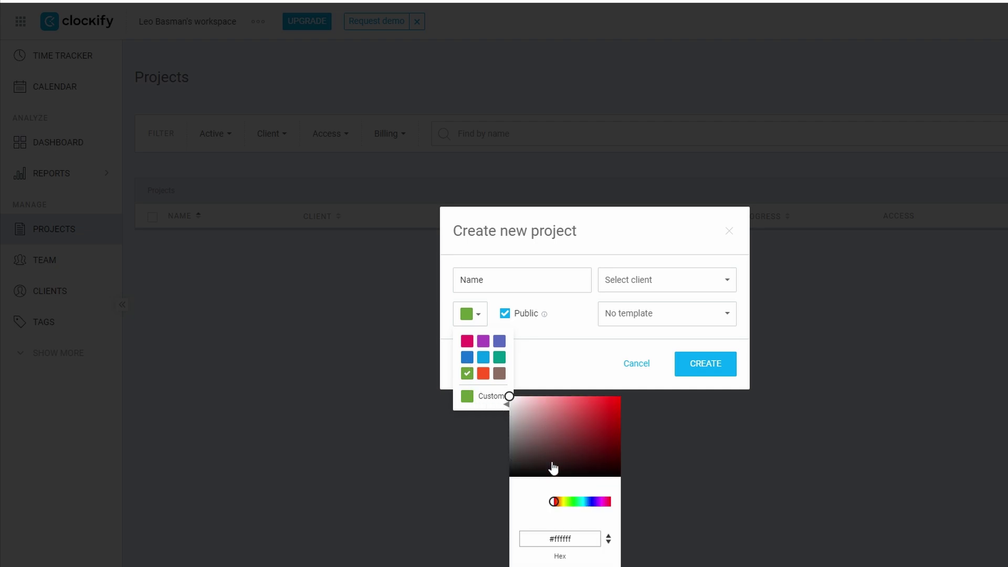
click(587, 503)
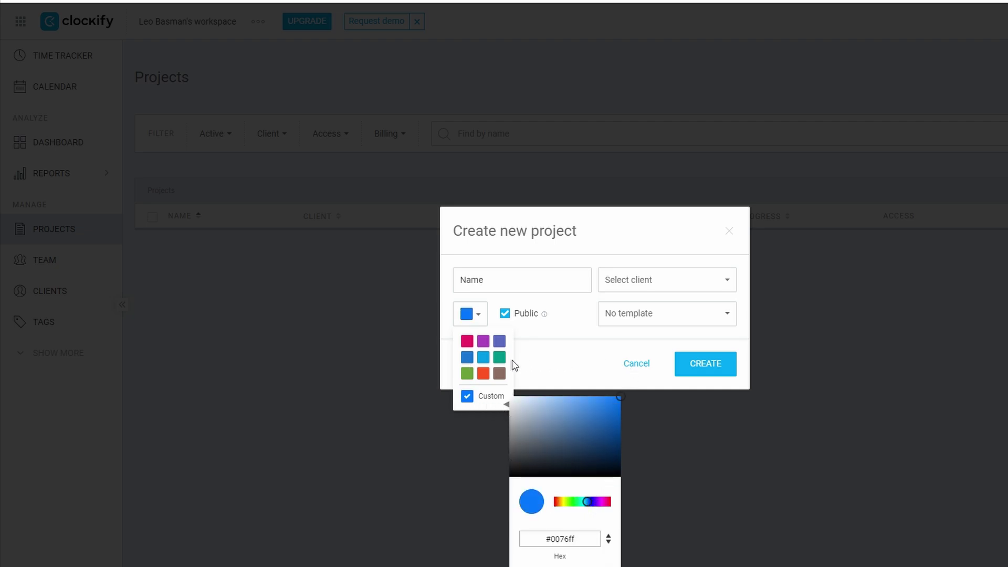
click(483, 357)
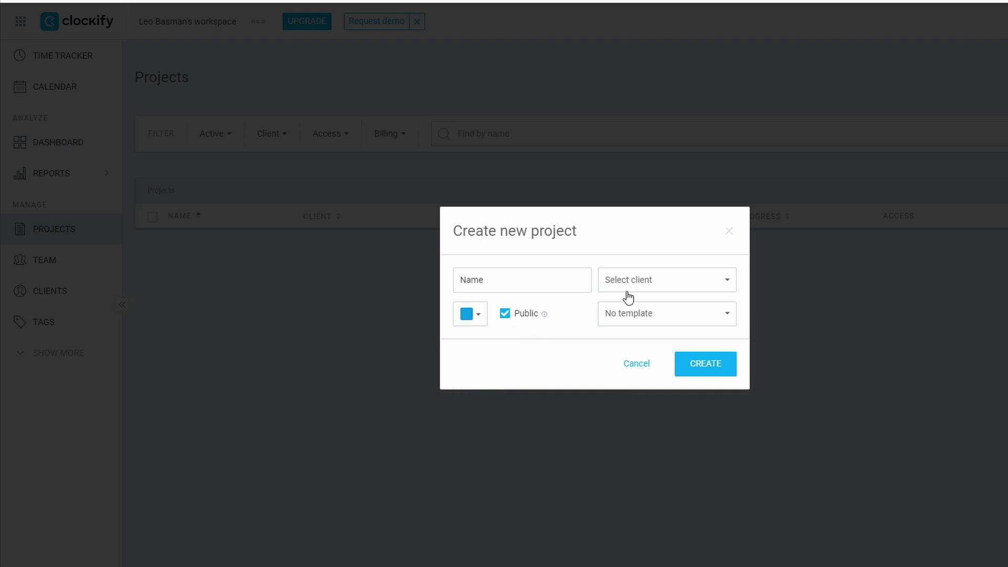
Step: Leave the project without a client and keep it Public after toggling visibility off and on
click(651, 284)
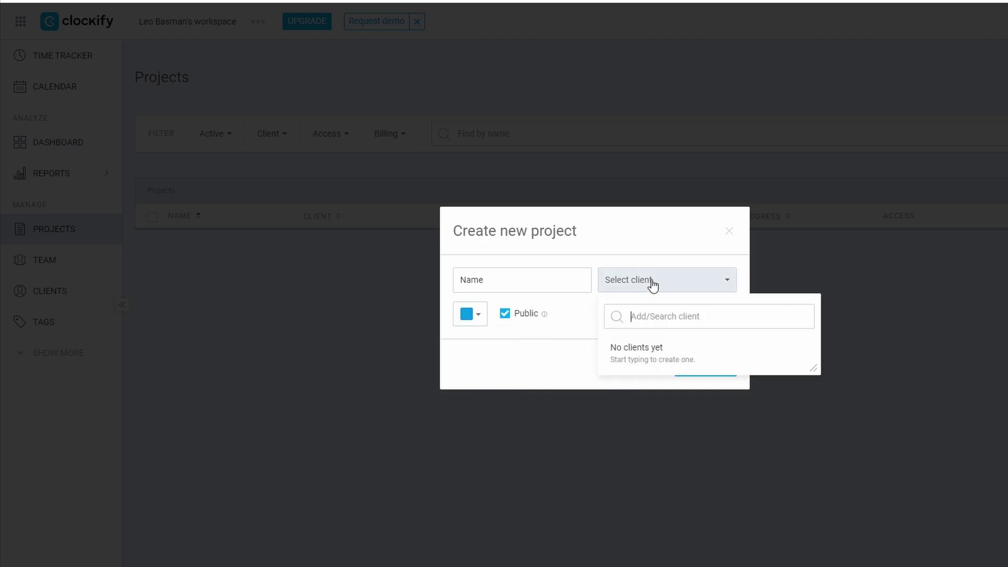
click(572, 351)
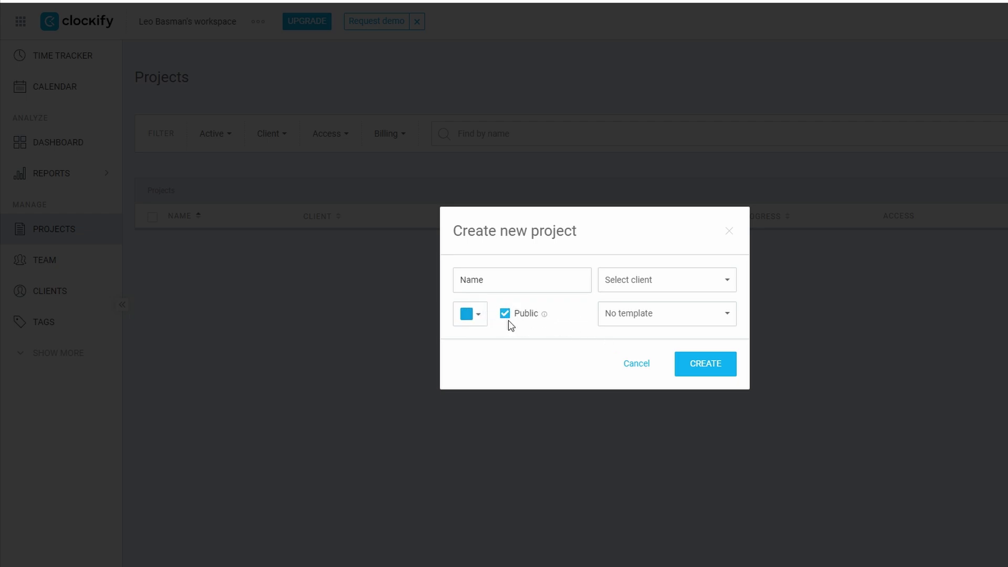
click(505, 317)
mouse_move(548, 321)
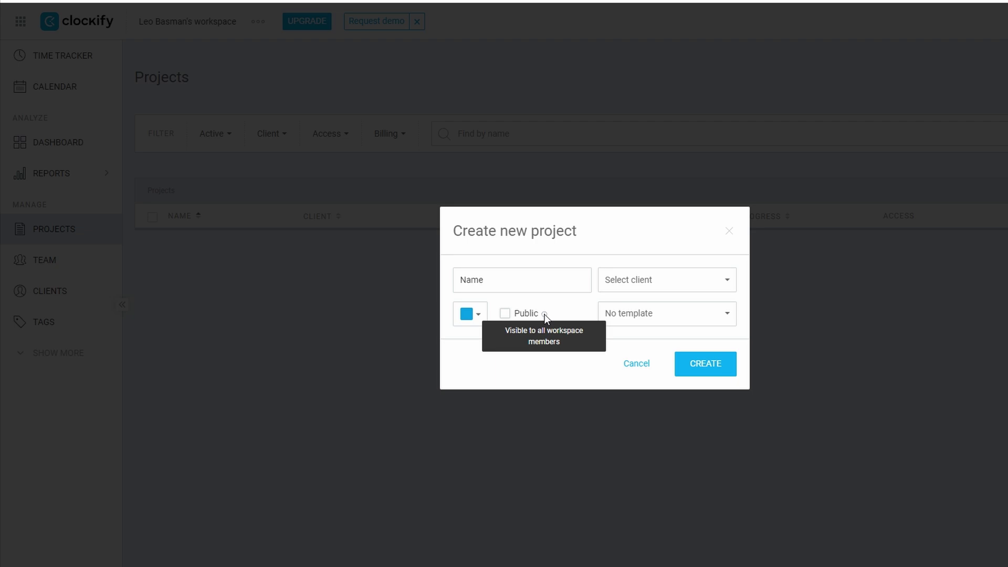
click(505, 316)
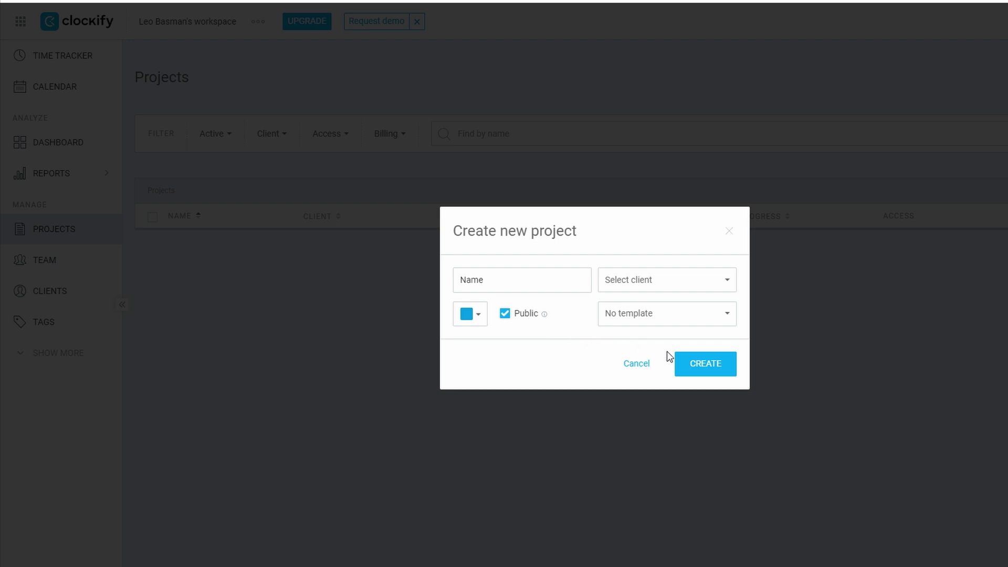
Step: Create the public project Name, then open and close the Billing filter on the Projects list
click(697, 366)
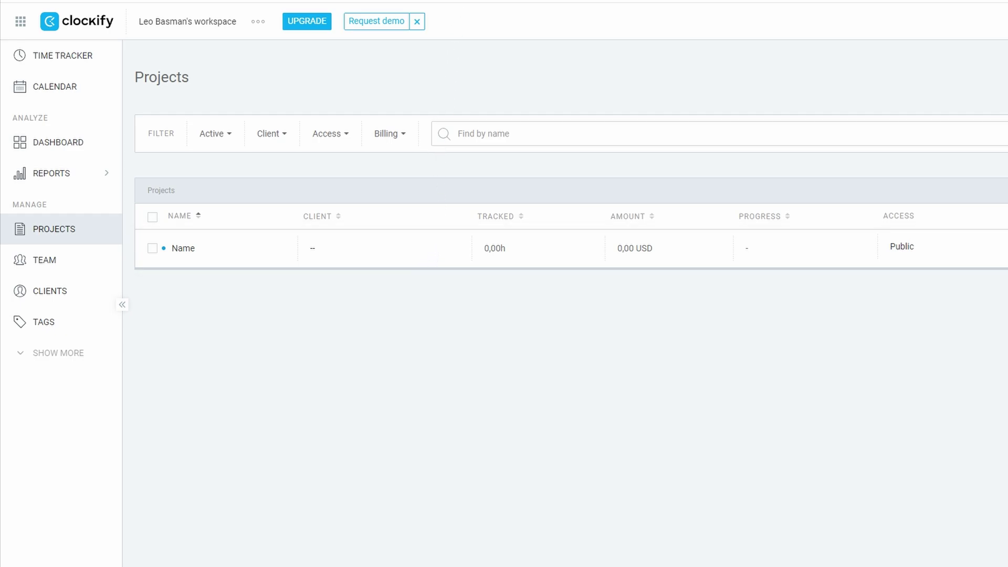
click(388, 136)
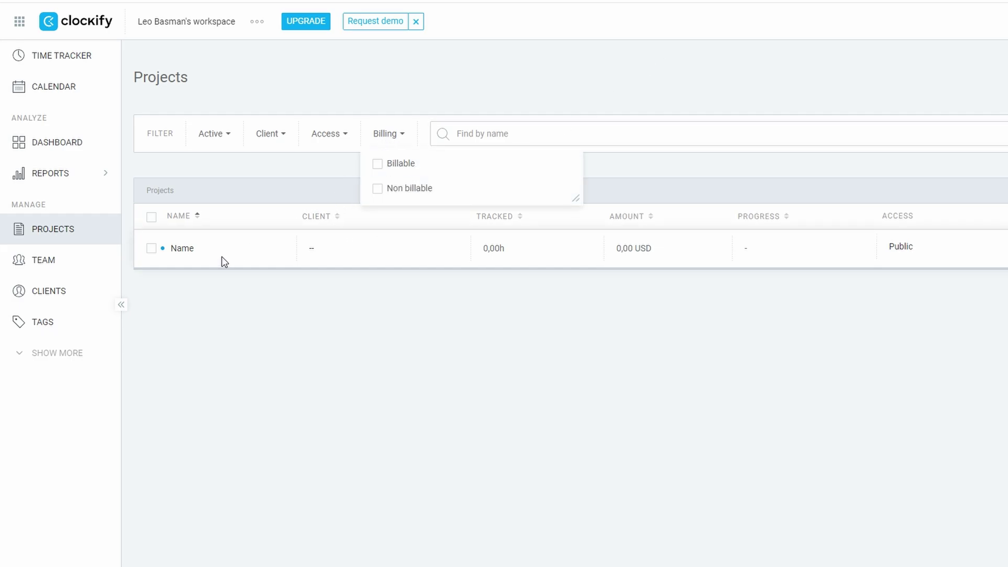
click(287, 328)
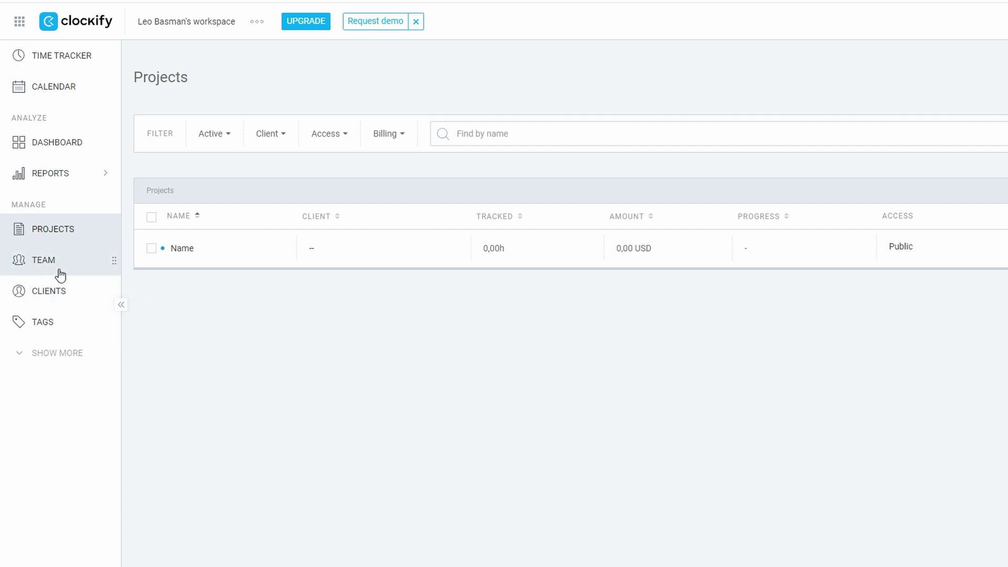
Step: Check the Team page's Groups and Members tabs, then cancel the Add members form without inviting anyone
click(60, 273)
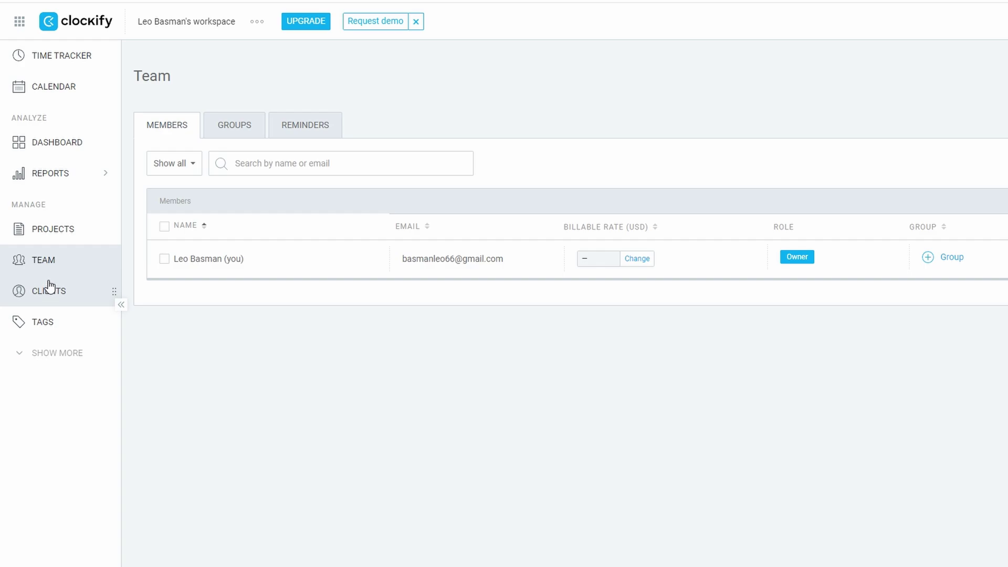
click(234, 129)
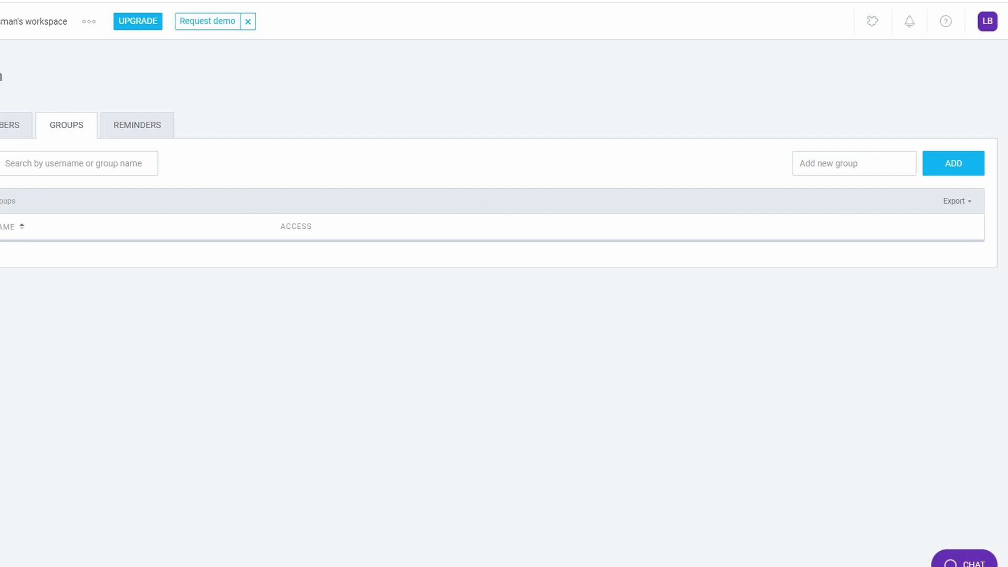
click(18, 129)
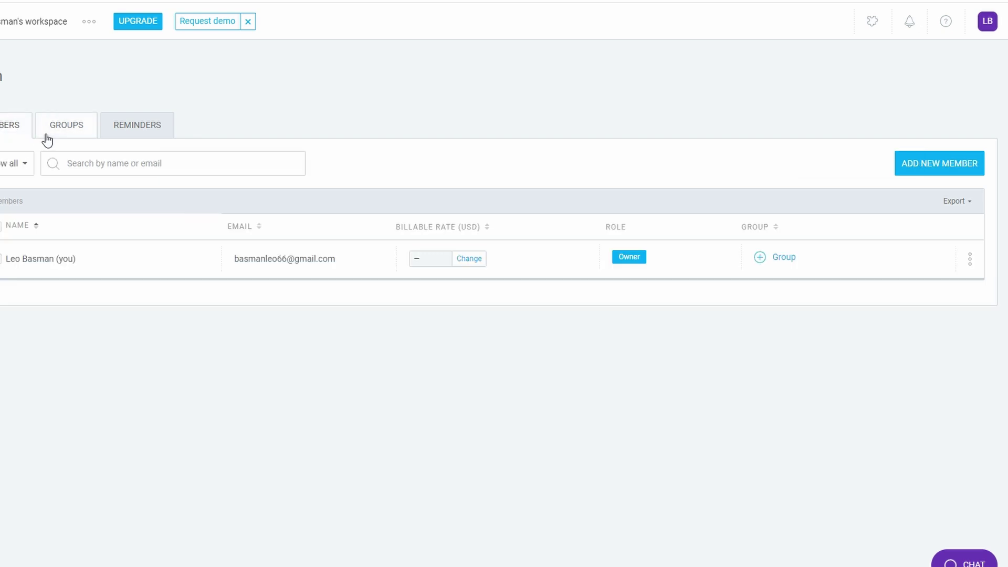
click(932, 168)
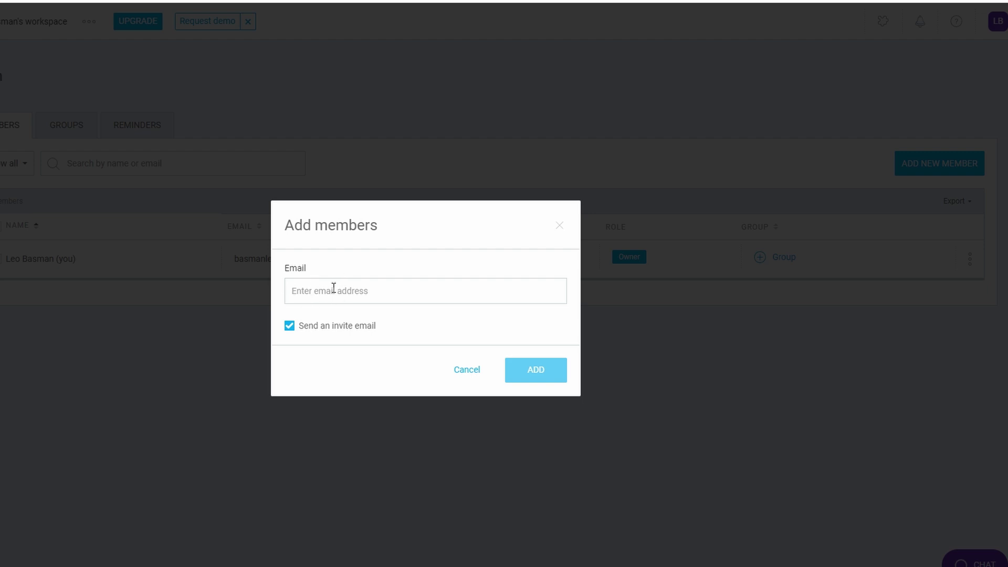
click(469, 371)
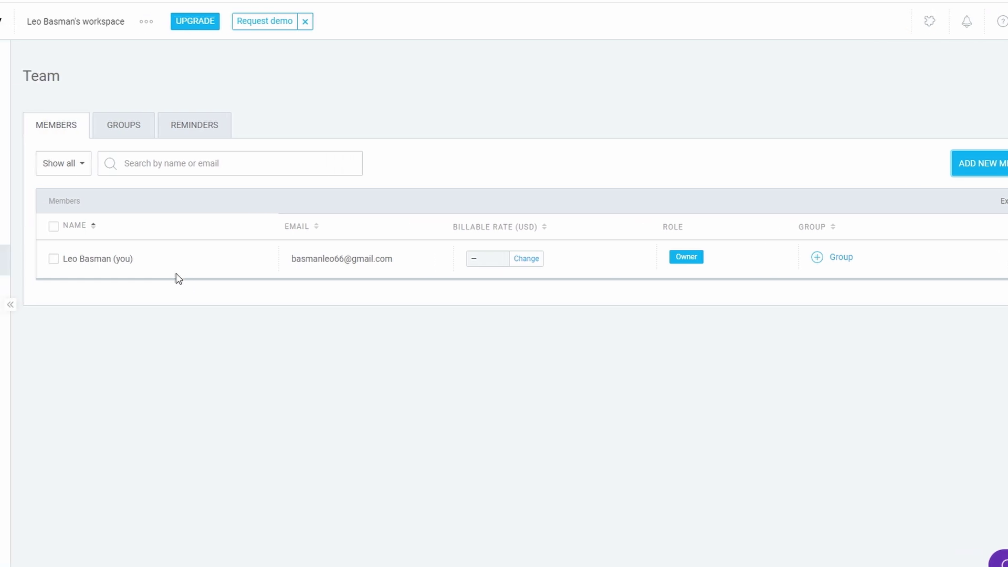
Step: Add a team group named 'Marketing Team' on the Groups tab, then return to Members
click(134, 124)
click(88, 166)
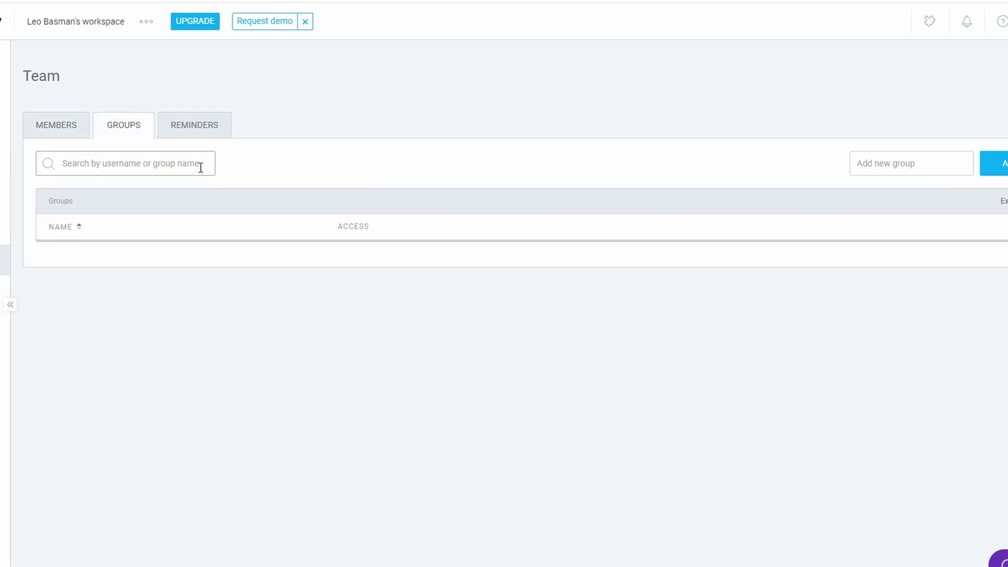
click(283, 171)
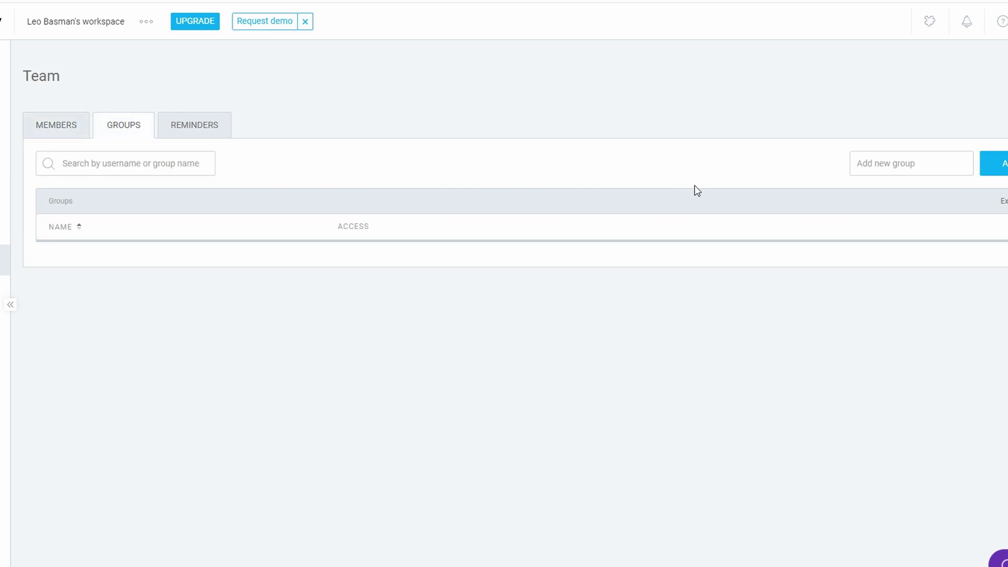
click(889, 166)
text(Marketing Team)
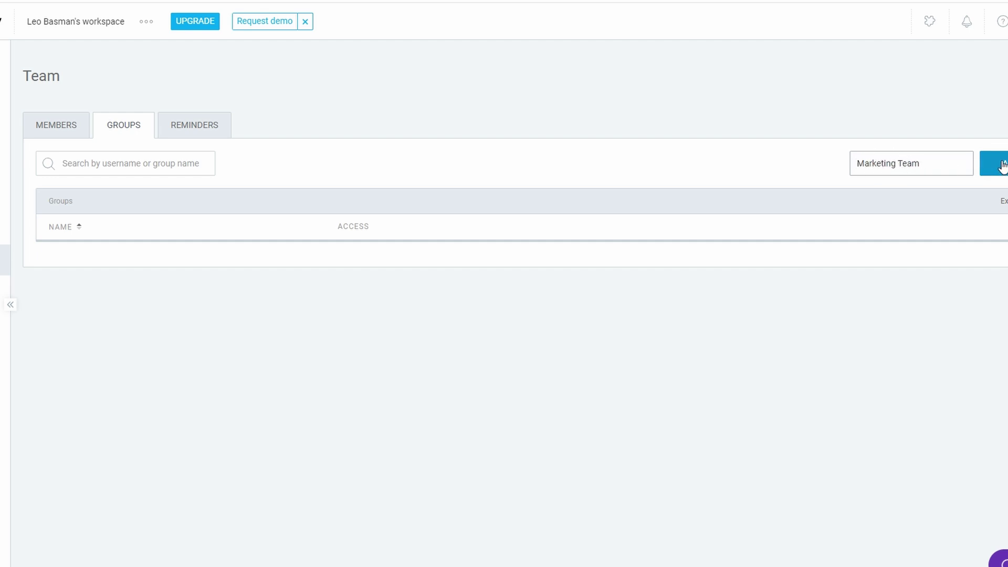
click(1002, 166)
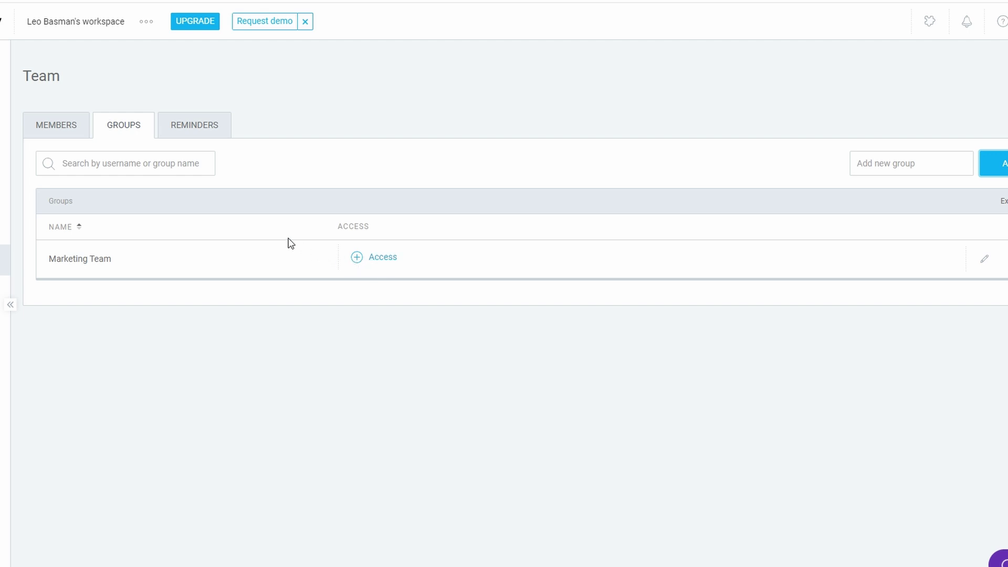
click(56, 134)
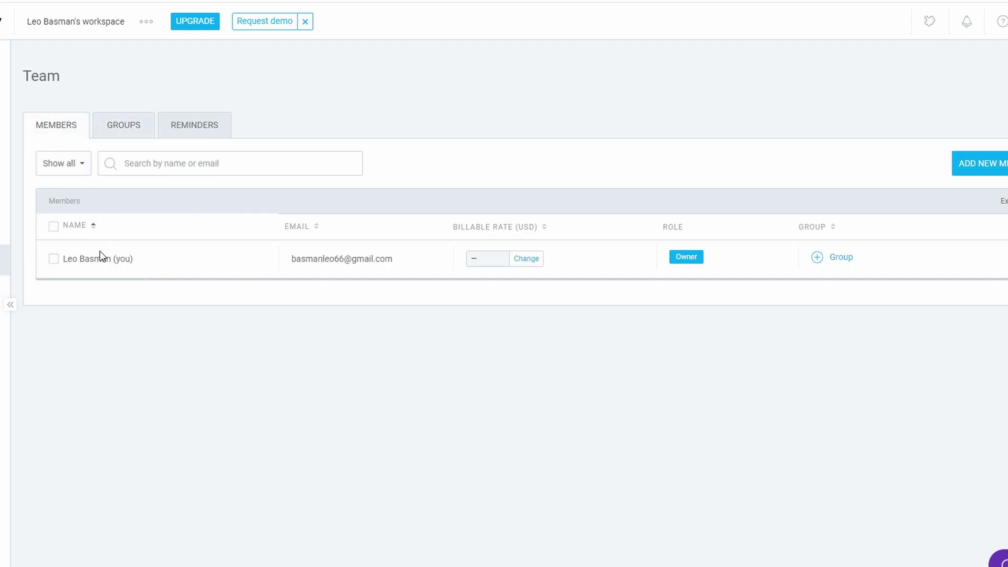
Step: Look over the team Reminders tab, then return to the Groups list
click(181, 130)
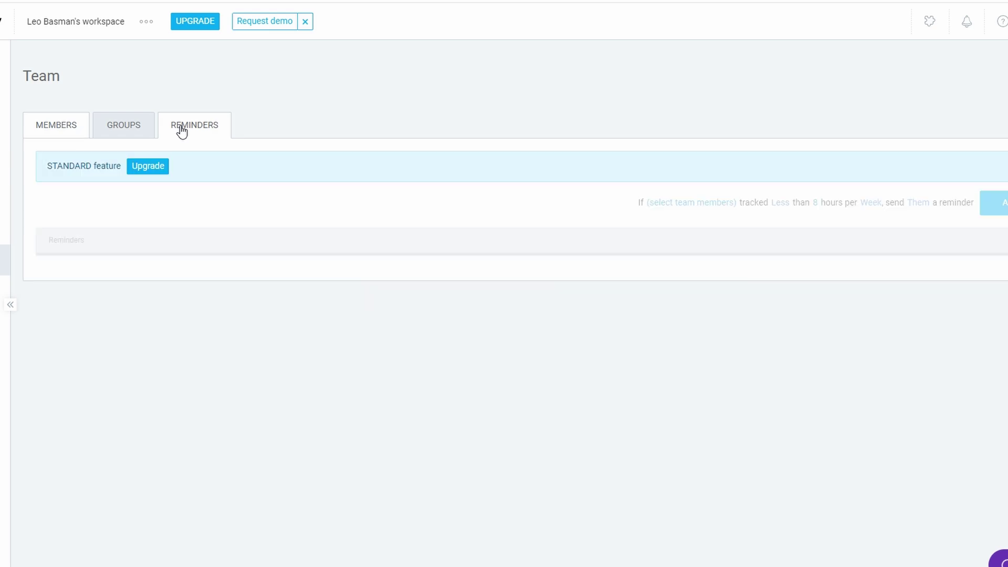
click(121, 132)
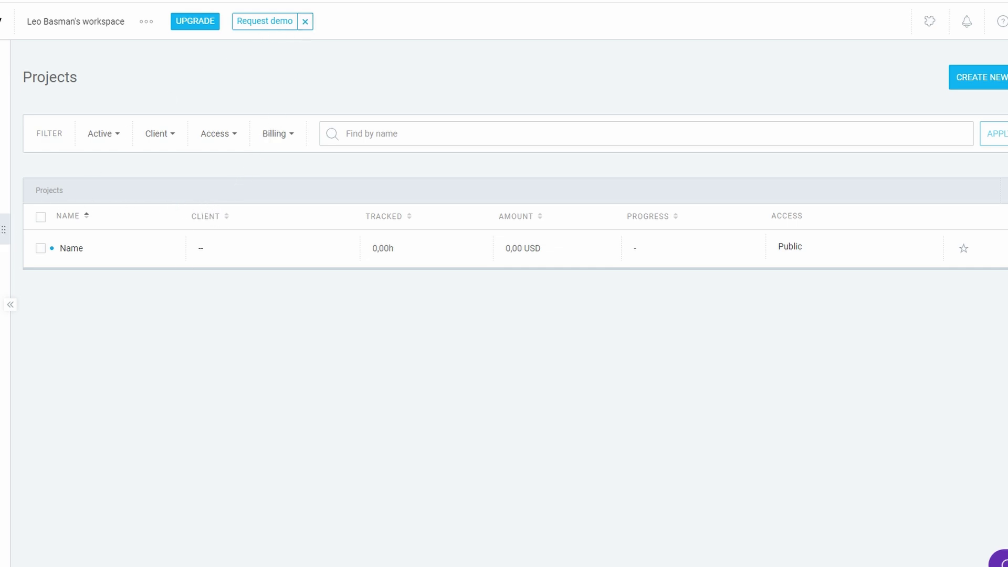
Step: Open the Name project and scroll through its Settings tab
click(72, 249)
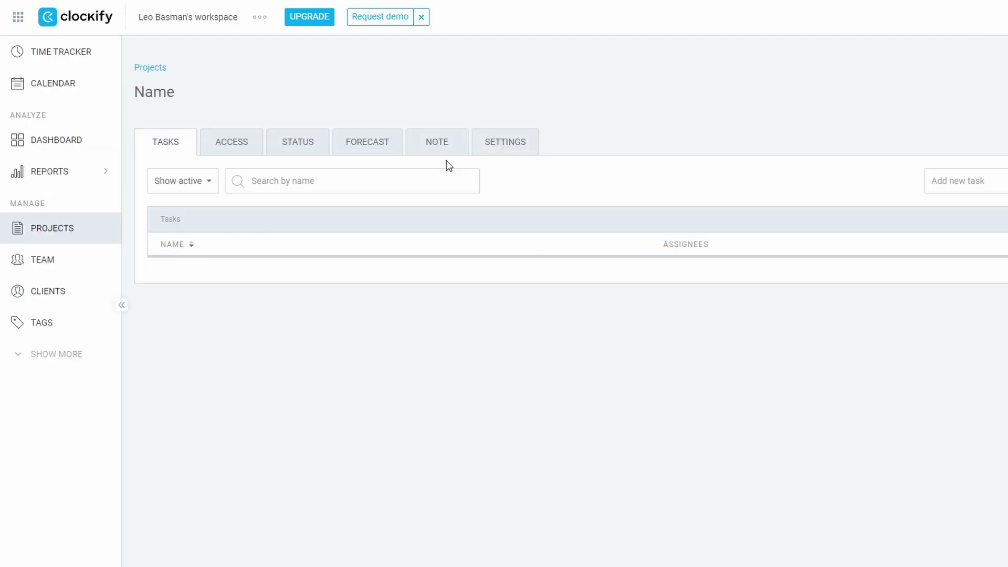
click(486, 147)
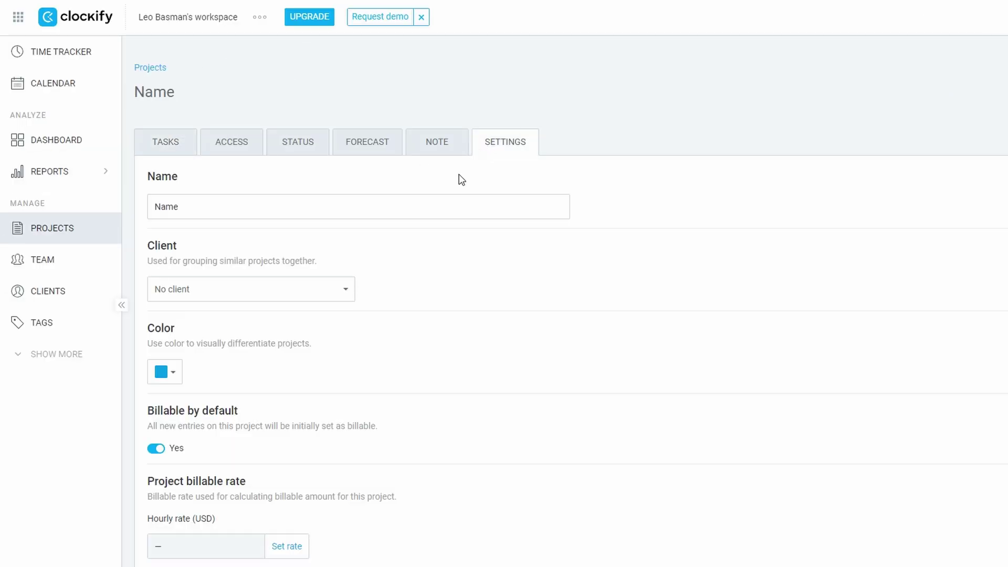
scroll(455, 176, down, 5)
scroll(270, 331, down, 1)
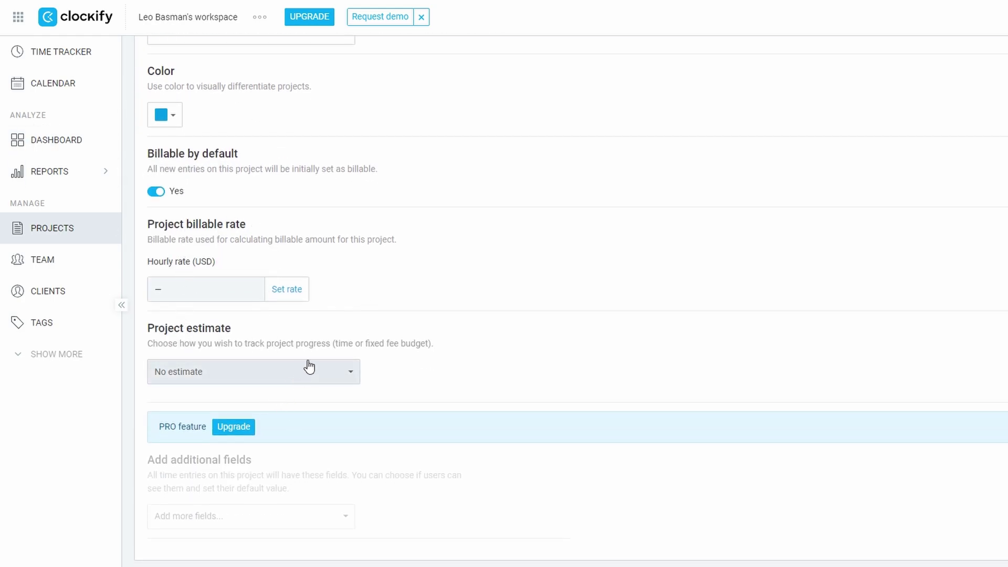
scroll(308, 365, up, 4)
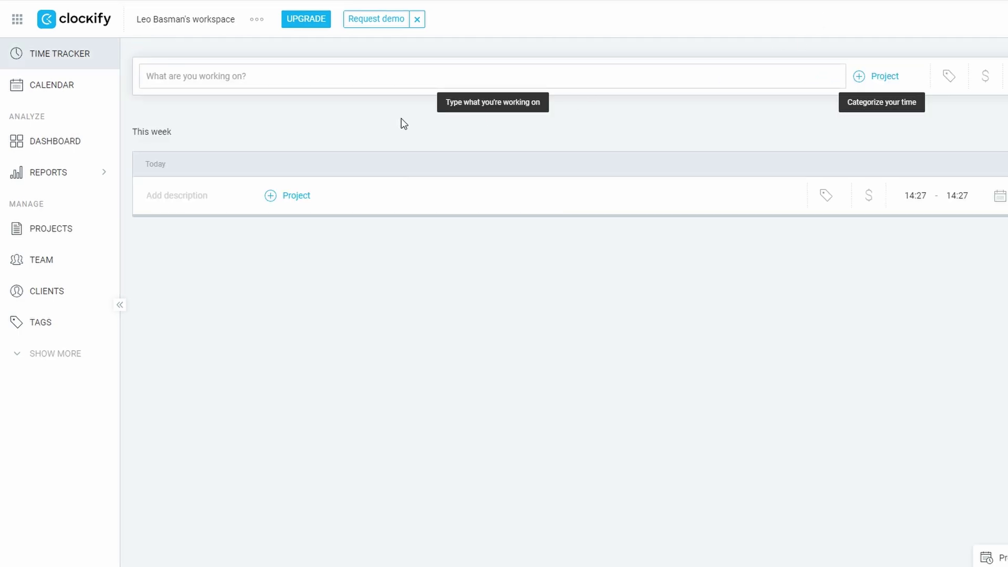
Step: Reopen the Name project from the Projects list, then return to the Time Tracker
click(76, 233)
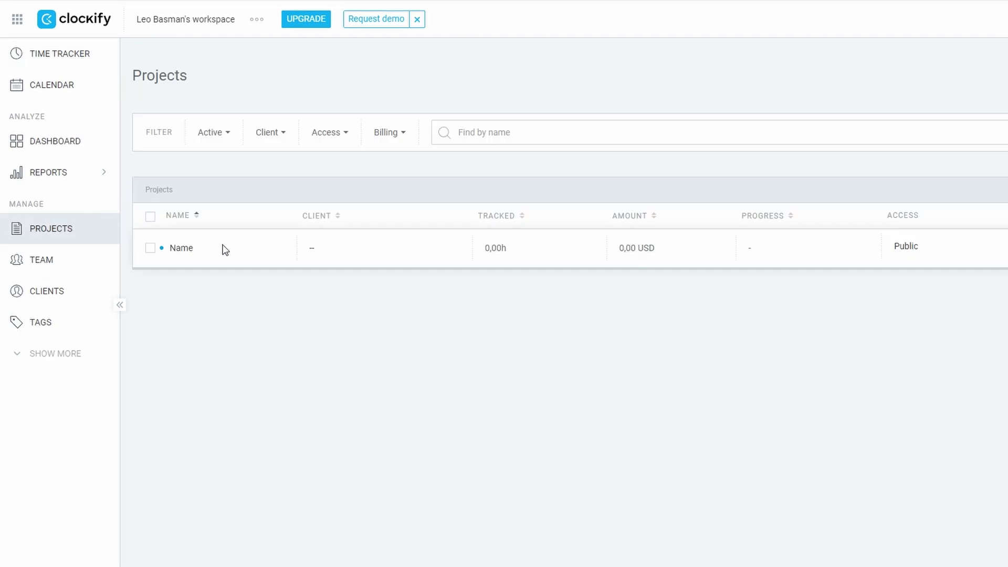
click(184, 253)
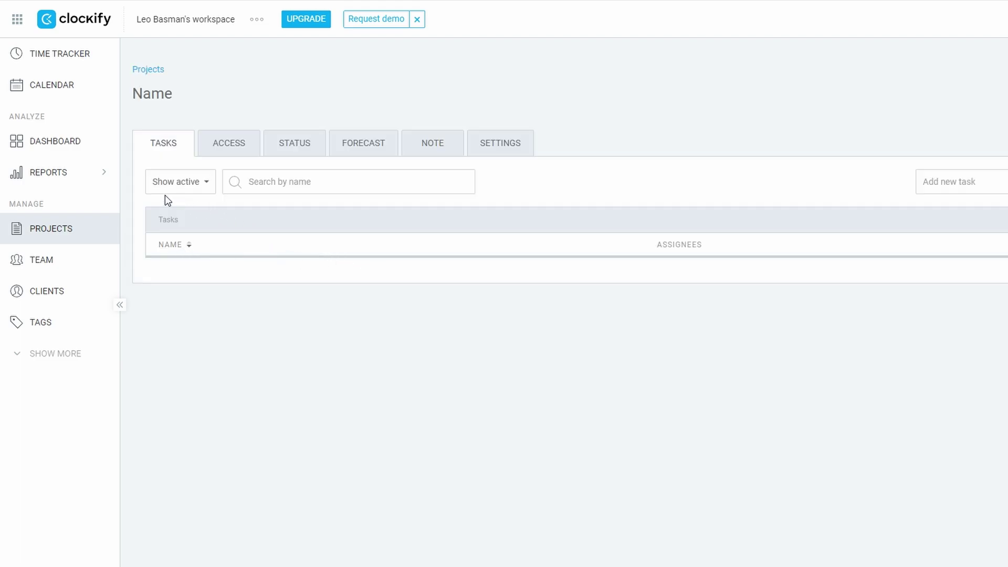
click(46, 55)
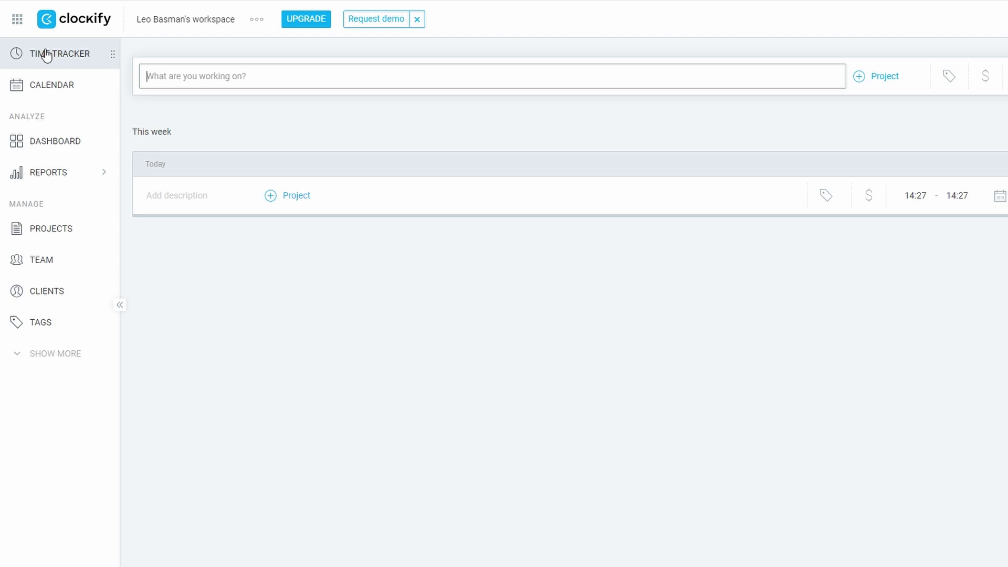
Step: Put today's time entry on the Name project and switch on its $ billable flag
click(286, 199)
click(330, 289)
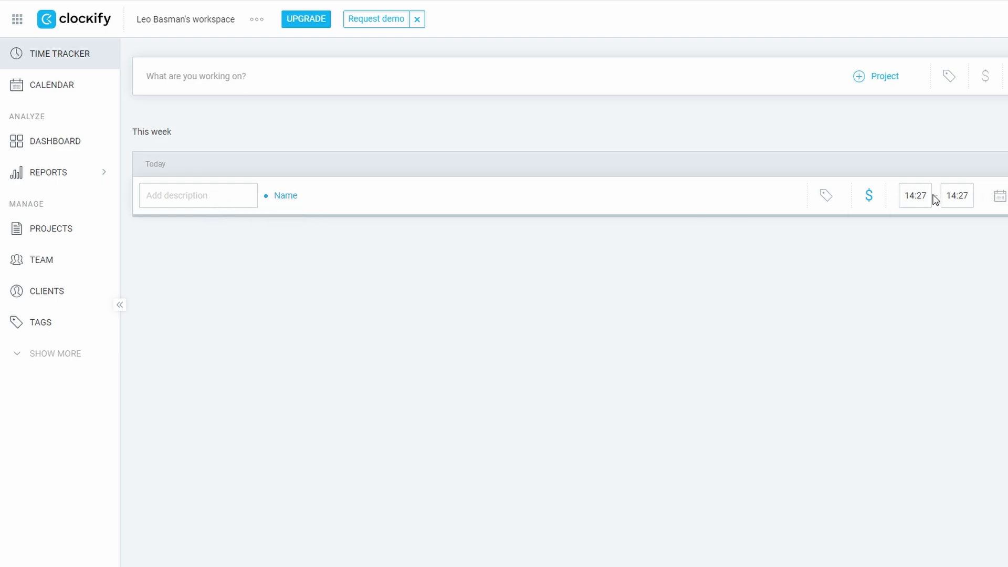
click(871, 195)
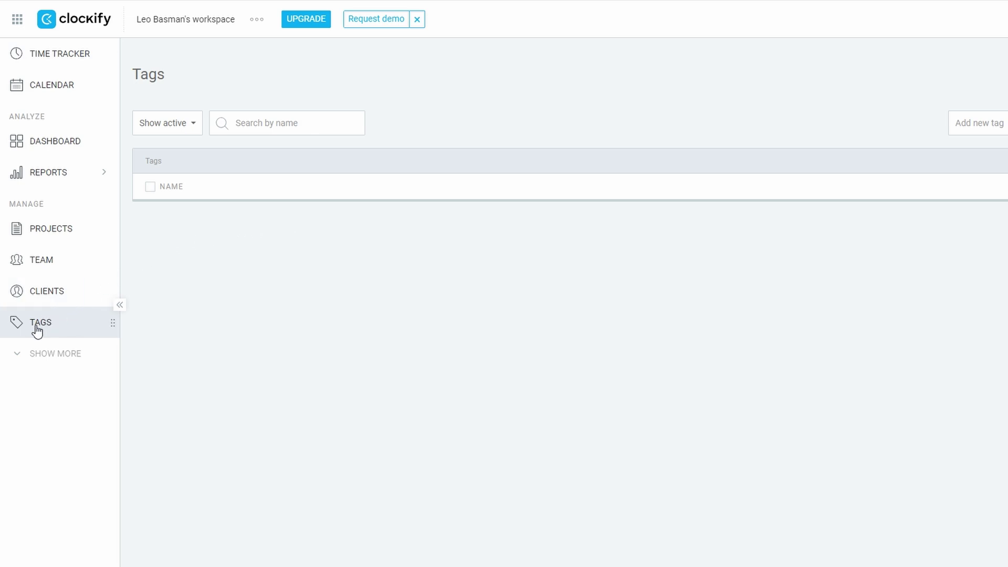
Step: Use SHOW MORE in the sidebar to reveal Timesheet, Kiosks and the other hidden sections
click(17, 355)
scroll(73, 319, down, 1)
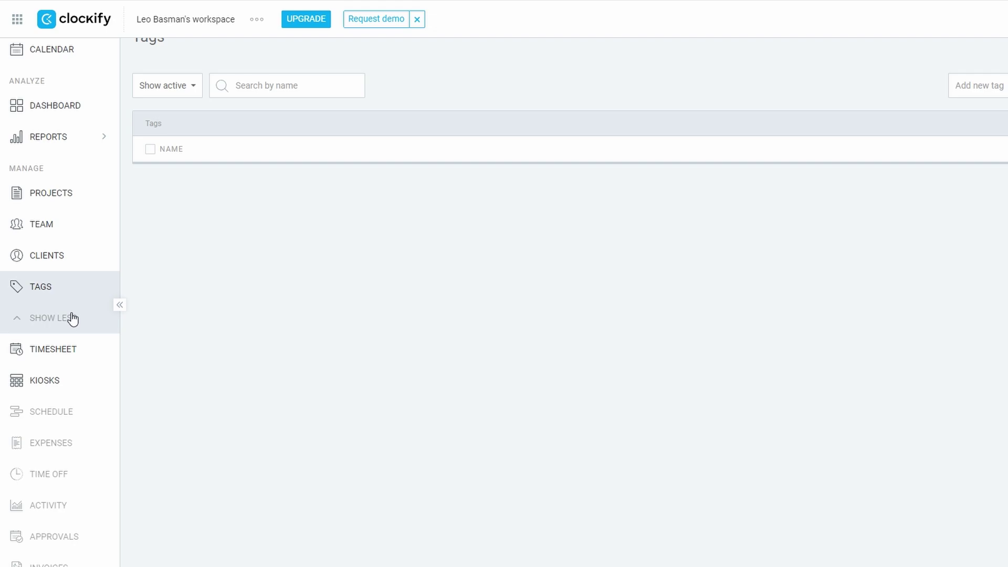
scroll(73, 319, up, 1)
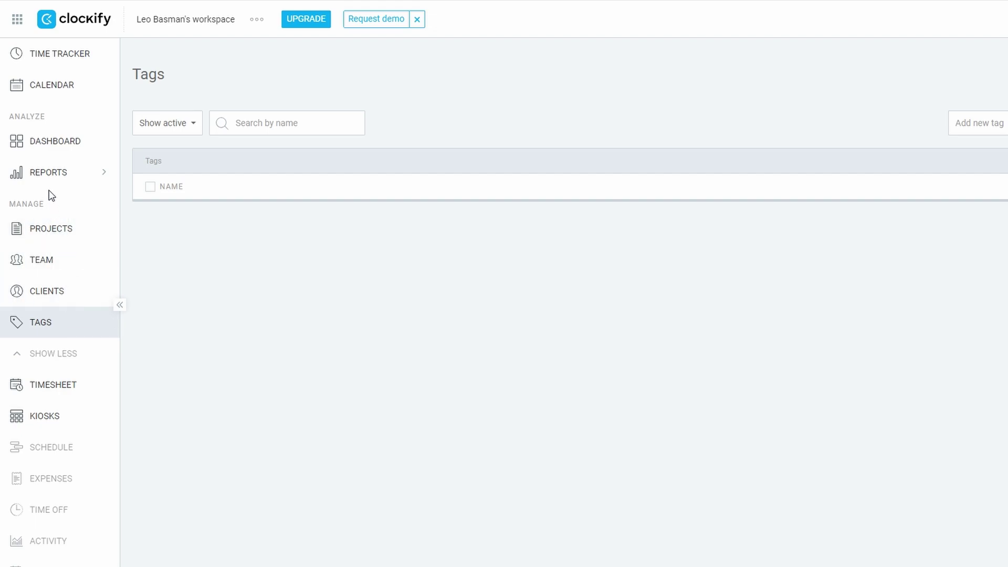
Step: Open the Timesheet page and switch on Activate timesheet for the workspace
click(55, 386)
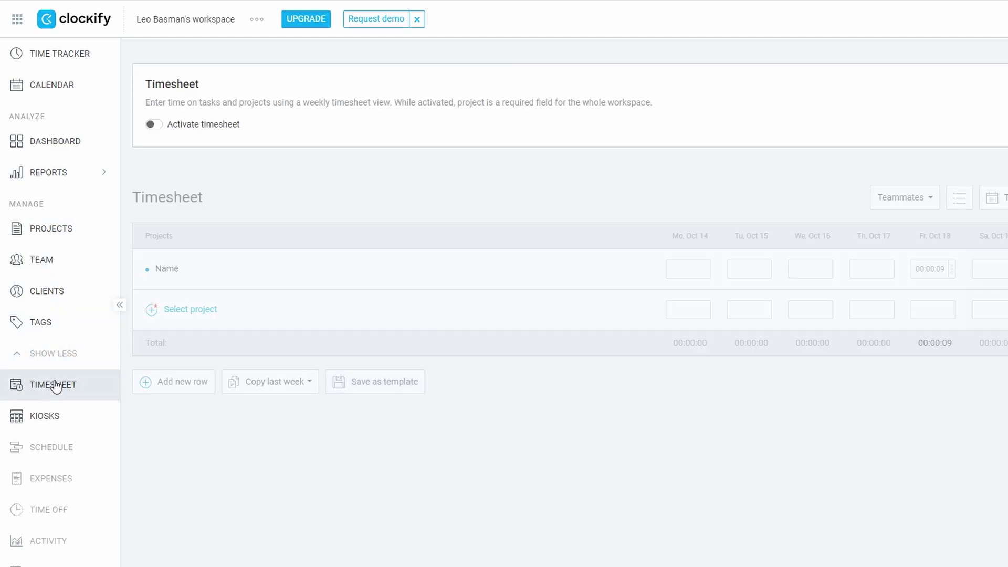
click(152, 125)
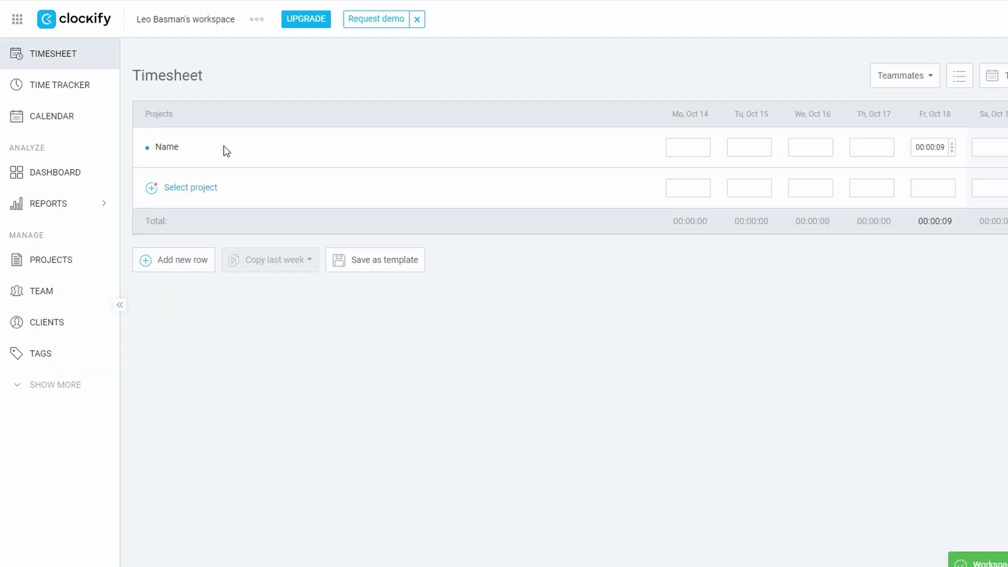
click(190, 189)
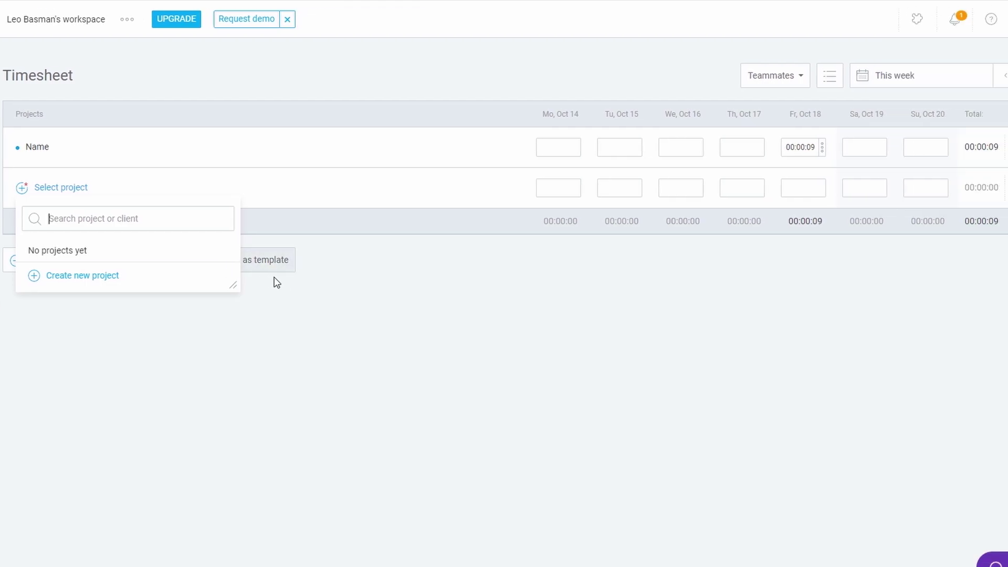
click(288, 282)
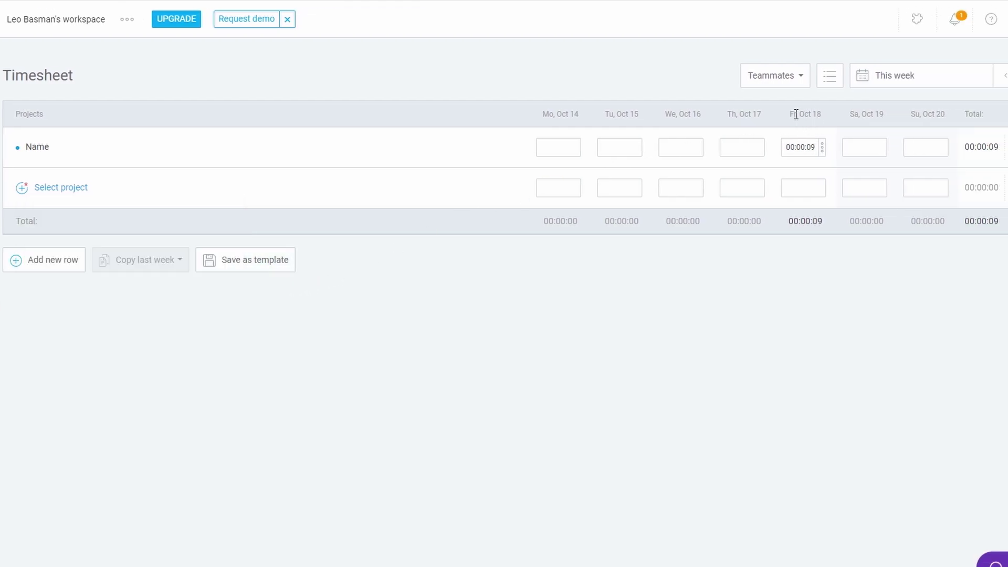
Step: Review this week's timesheet, checking the Teammates filter and keeping the current week range
drag(790, 117, 821, 118)
click(733, 147)
click(803, 80)
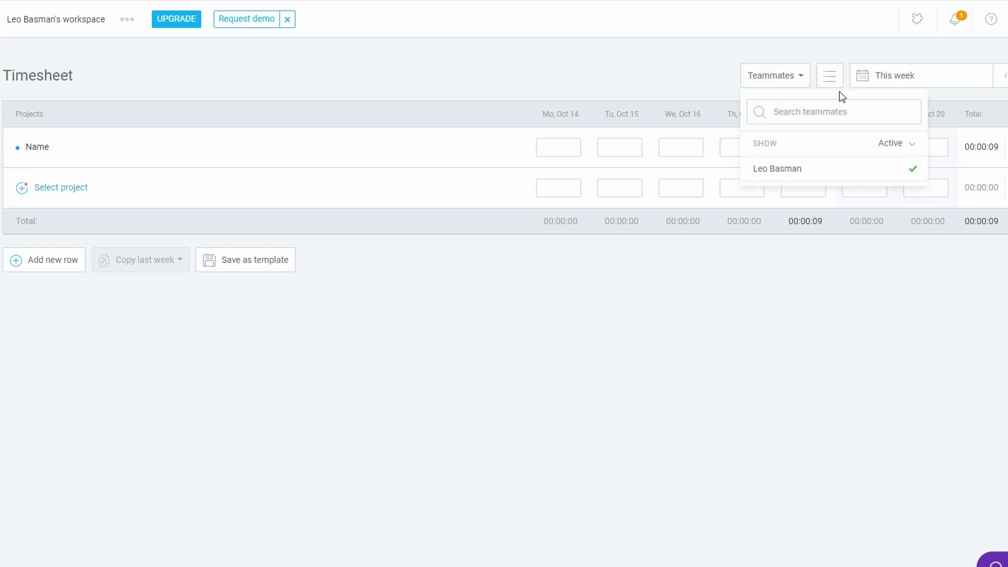
click(924, 76)
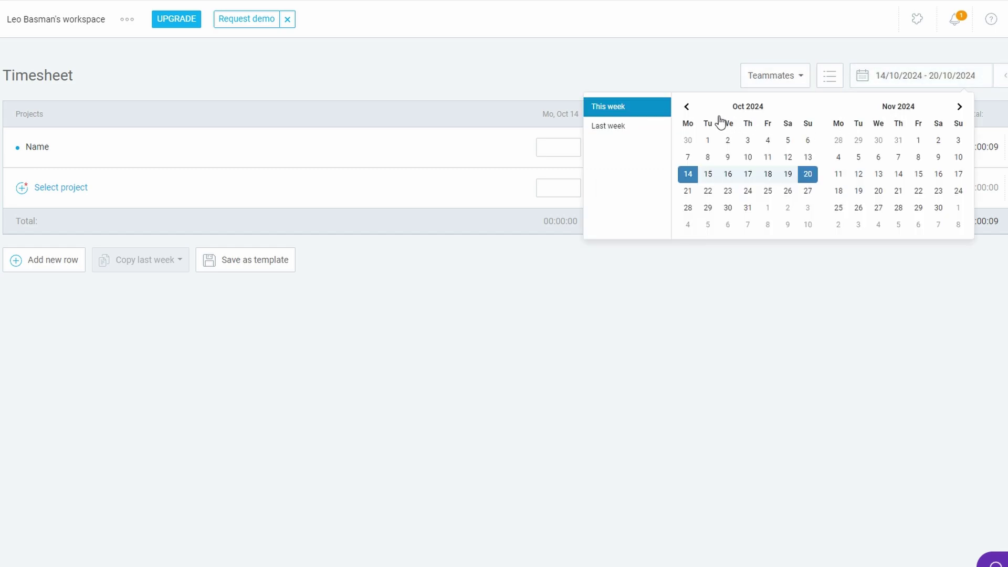
click(999, 83)
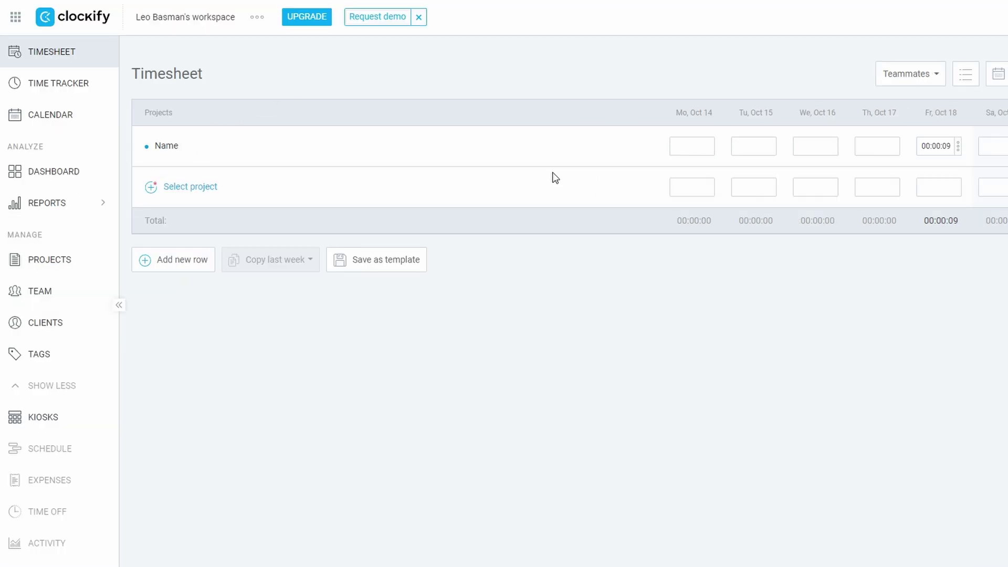
Step: Enter 10 minutes for Name on Mo, Oct 14 and switch the timesheet to compact rows
click(690, 145)
text(10)
key(Return)
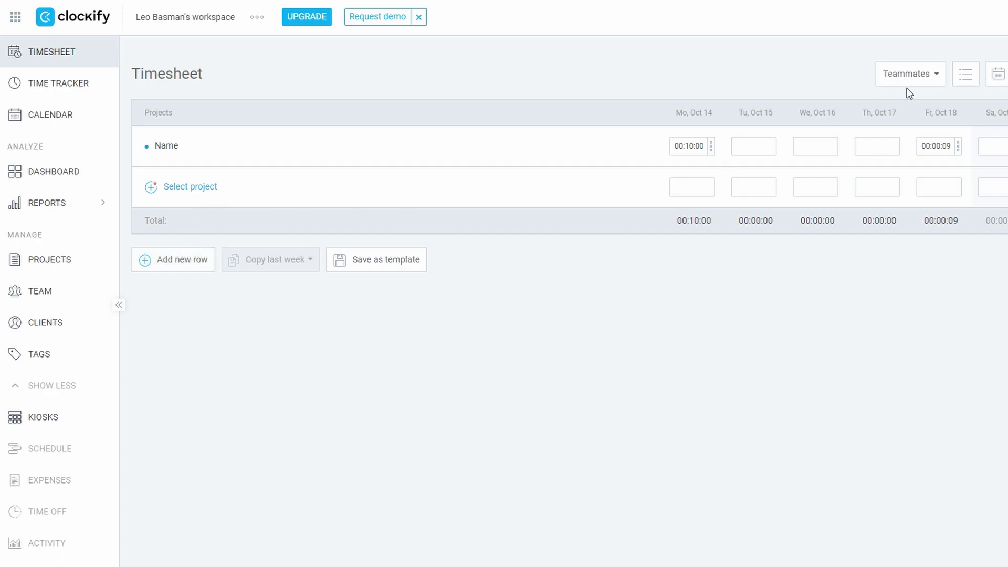
click(958, 88)
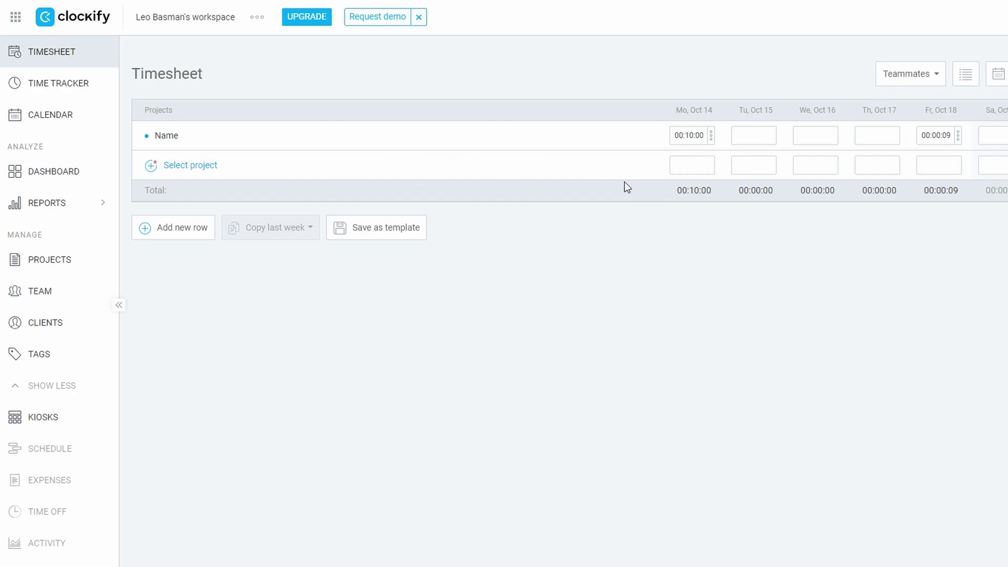
Step: Open the Calendar week view at Friday afternoon, discarding an unwanted new entry
click(62, 120)
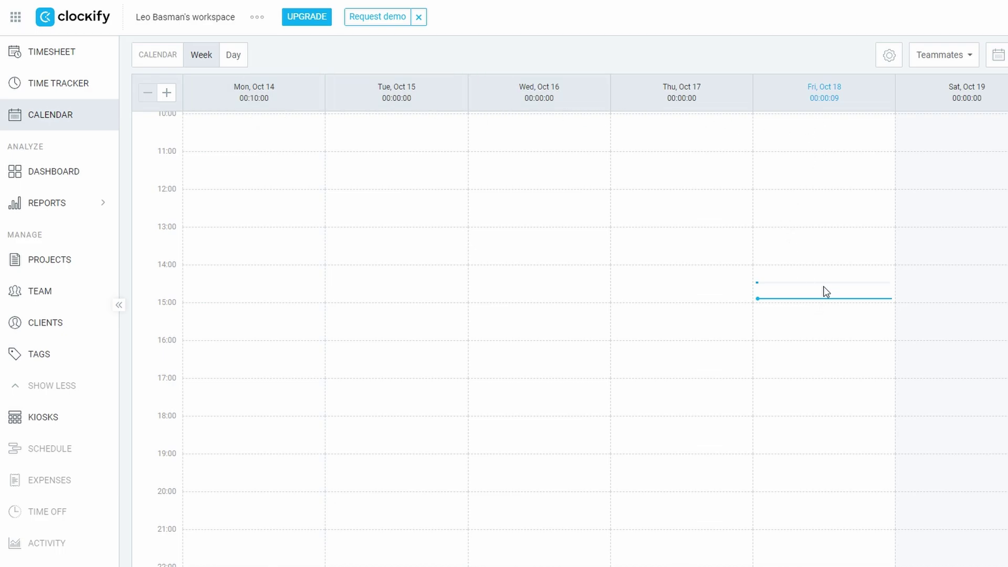
scroll(734, 286, down, 2)
scroll(610, 321, down, 7)
click(756, 333)
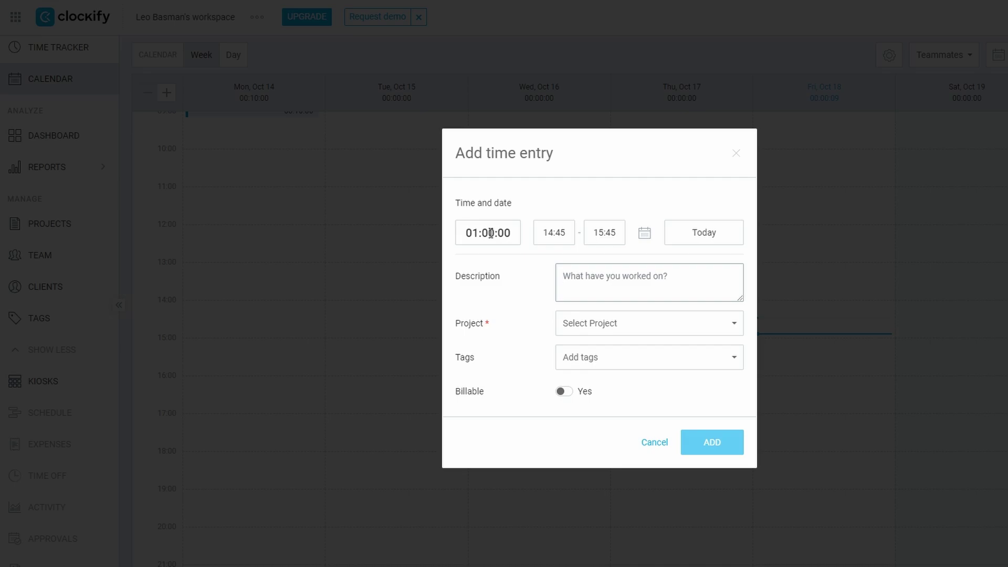
click(738, 156)
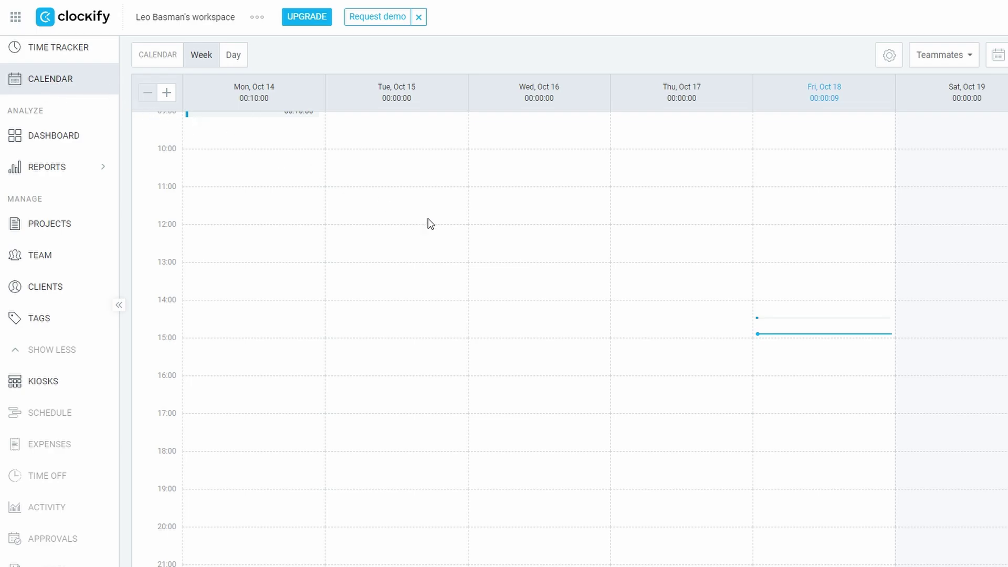
Step: Drag the edges of Friday Oct 18's Name entry to stretch it to 00:15:00
scroll(475, 227, up, 5)
scroll(475, 228, down, 3)
scroll(476, 229, down, 2)
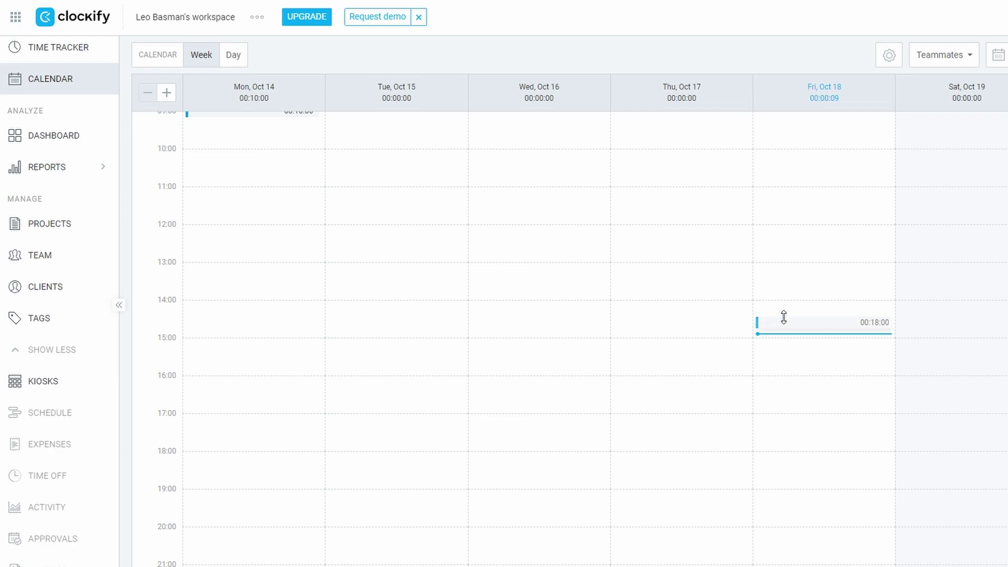
mouse_move(783, 320)
mouse_down()
mouse_move(785, 337)
mouse_move(790, 320)
mouse_up()
scroll(761, 339, up, 3)
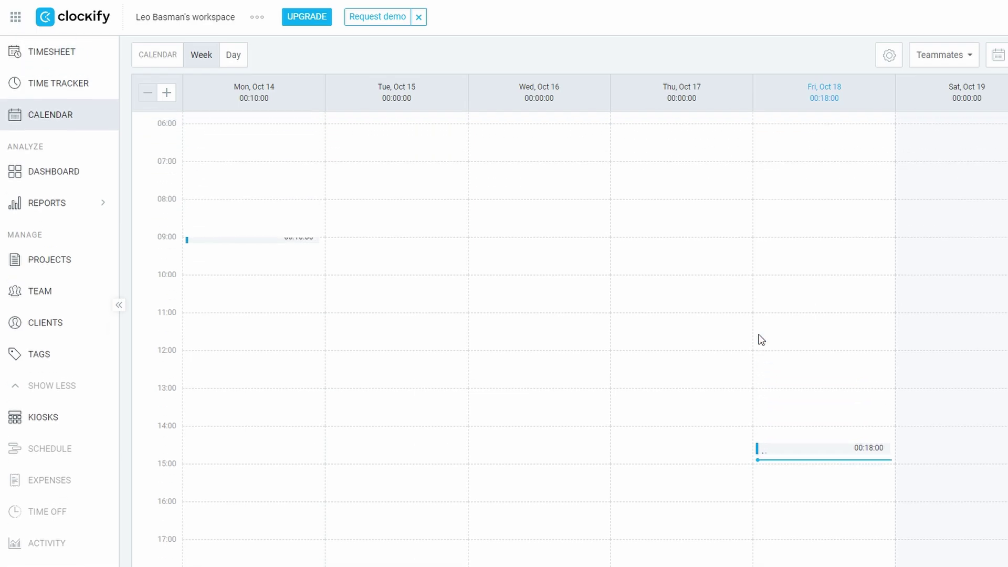
scroll(671, 327, down, 2)
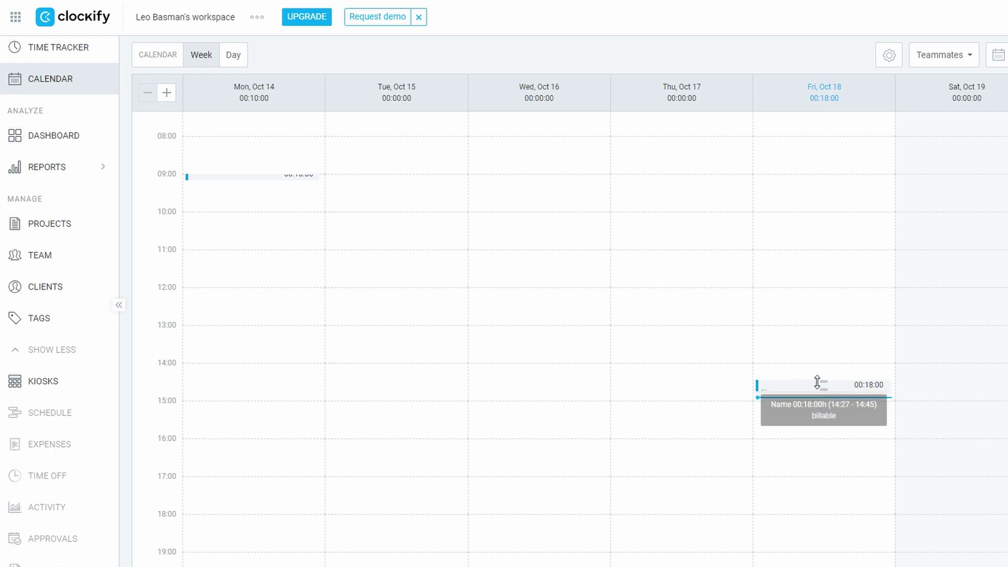
mouse_move(825, 386)
mouse_down()
mouse_move(827, 322)
mouse_move(819, 396)
mouse_up()
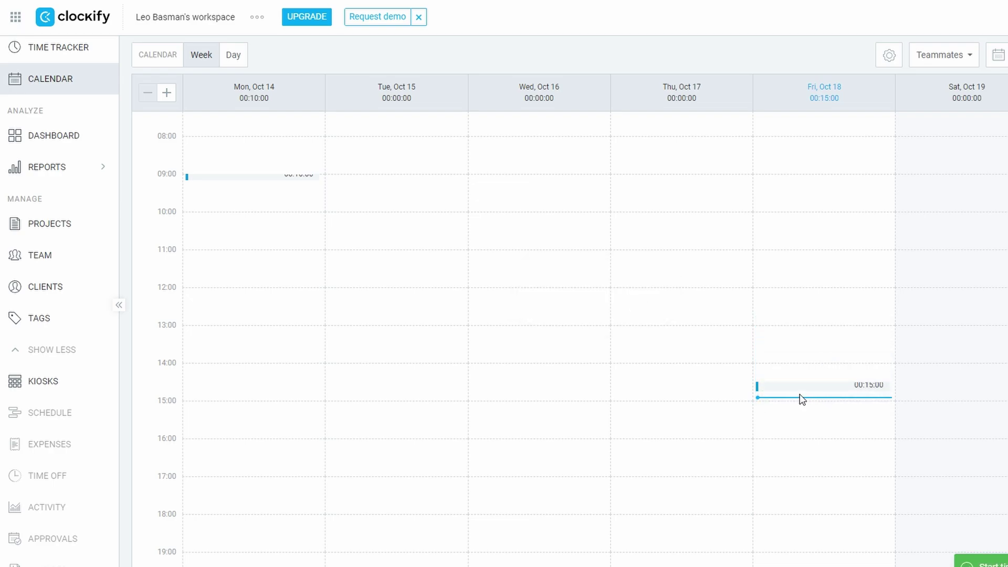
Step: Start a new entry in Friday Oct 18's 14:45 slot, confirming the date stays Oct 18
click(757, 397)
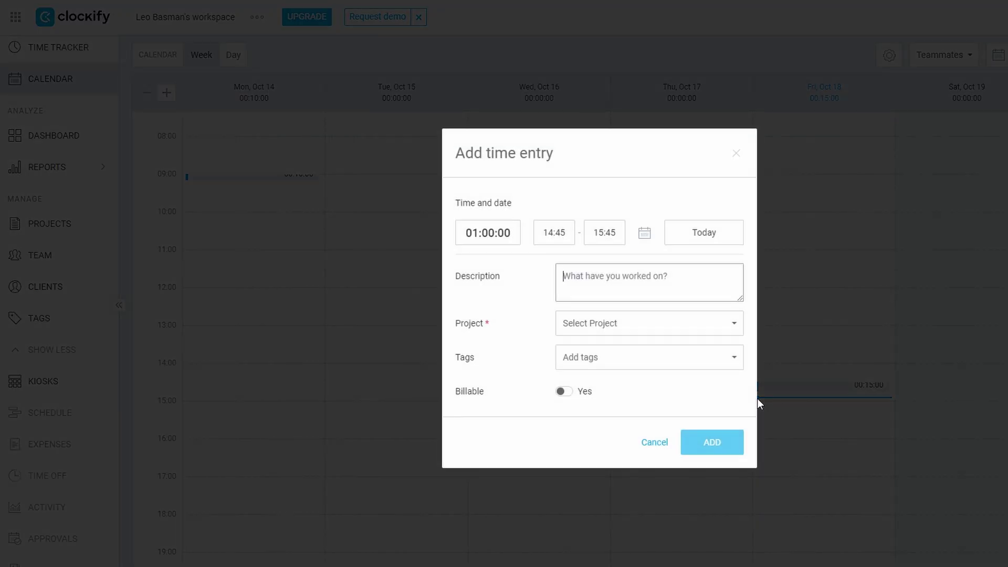
drag(458, 152, 556, 154)
click(555, 155)
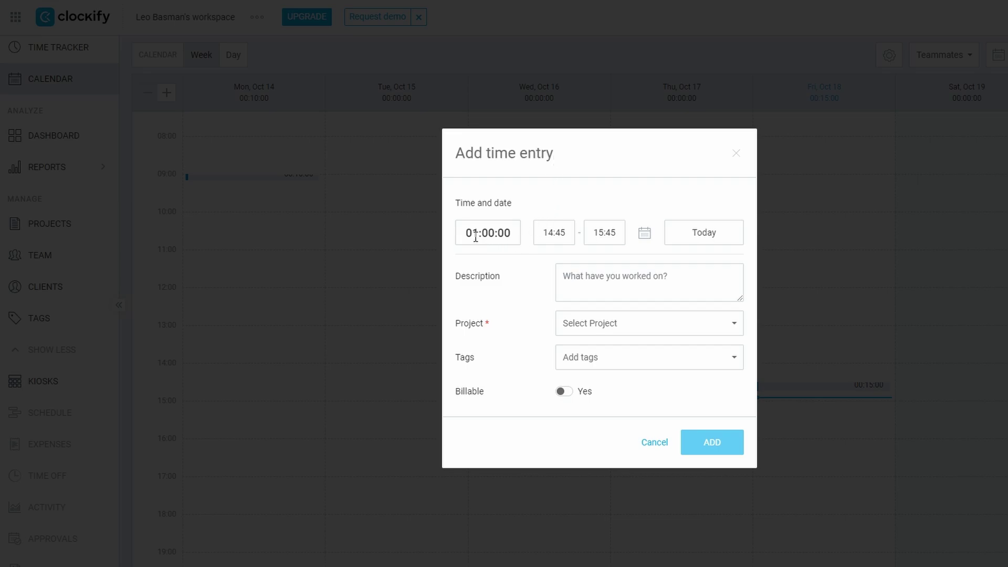
click(645, 237)
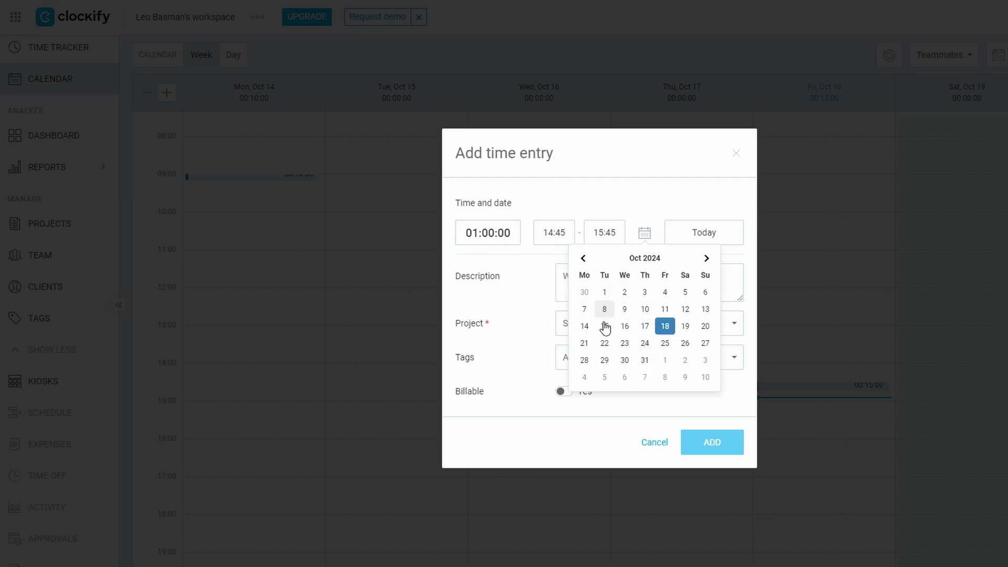
click(656, 208)
click(613, 280)
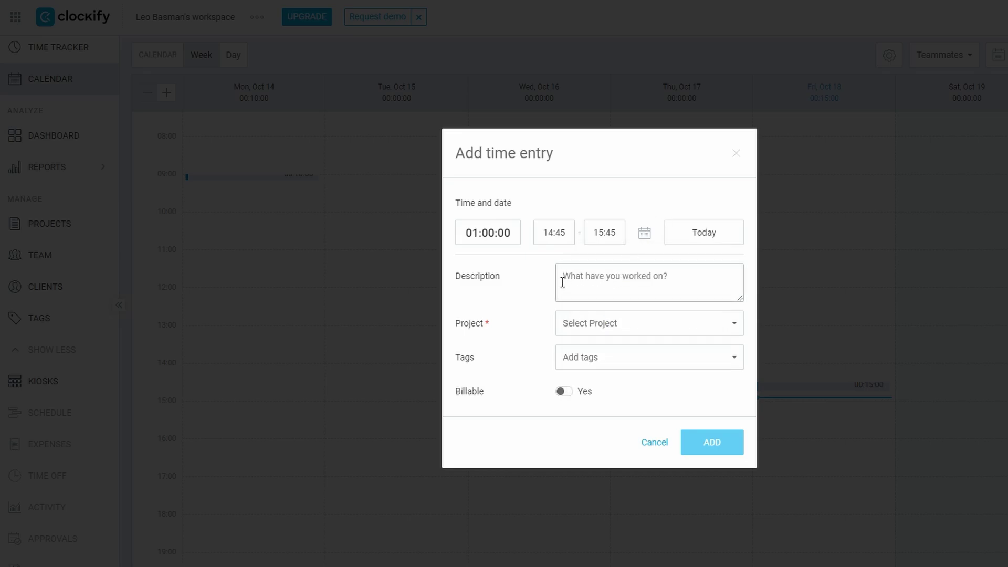
Step: Assign the entry to Name, keep it billable ending at 15:45, and add it
click(591, 327)
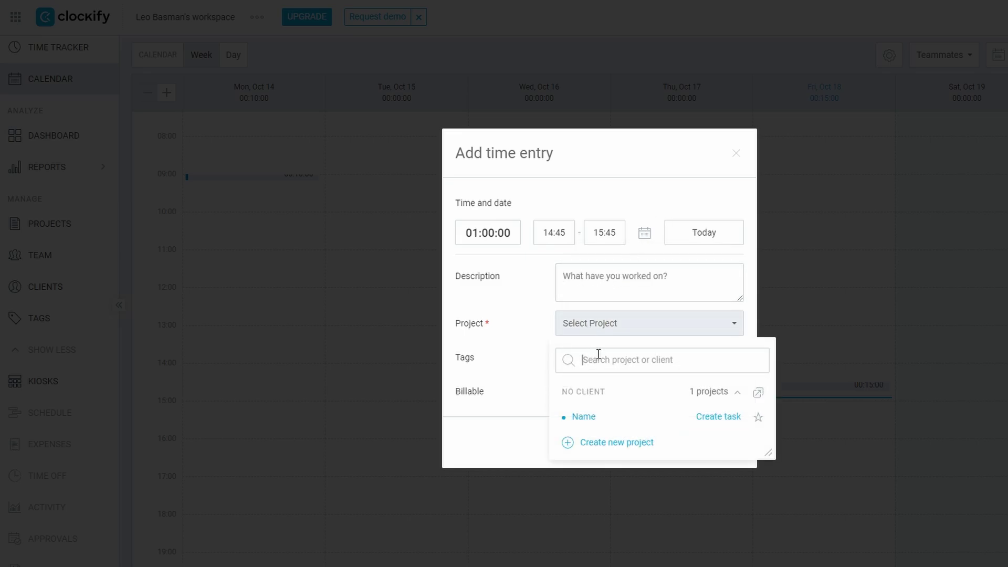
click(595, 418)
click(596, 367)
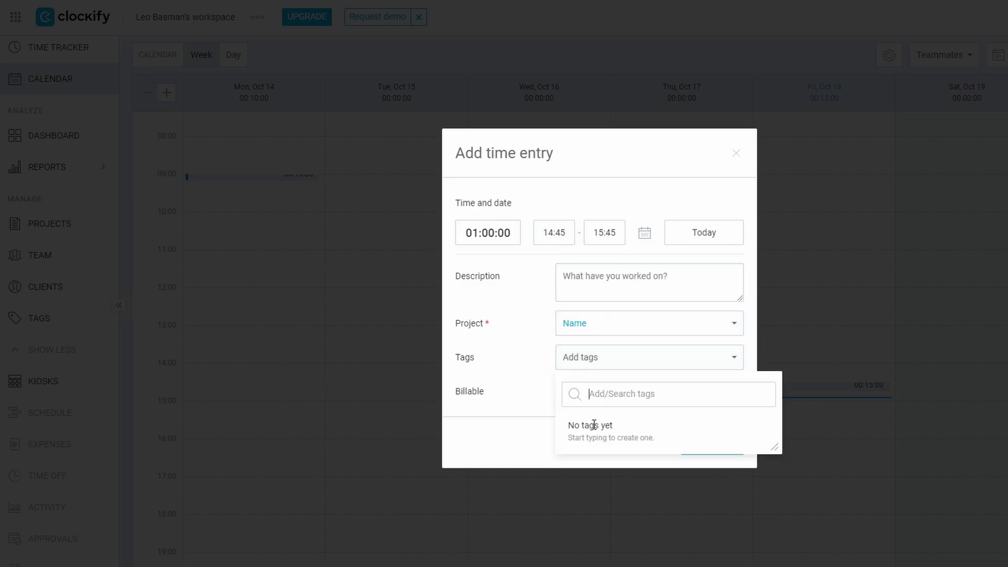
click(531, 402)
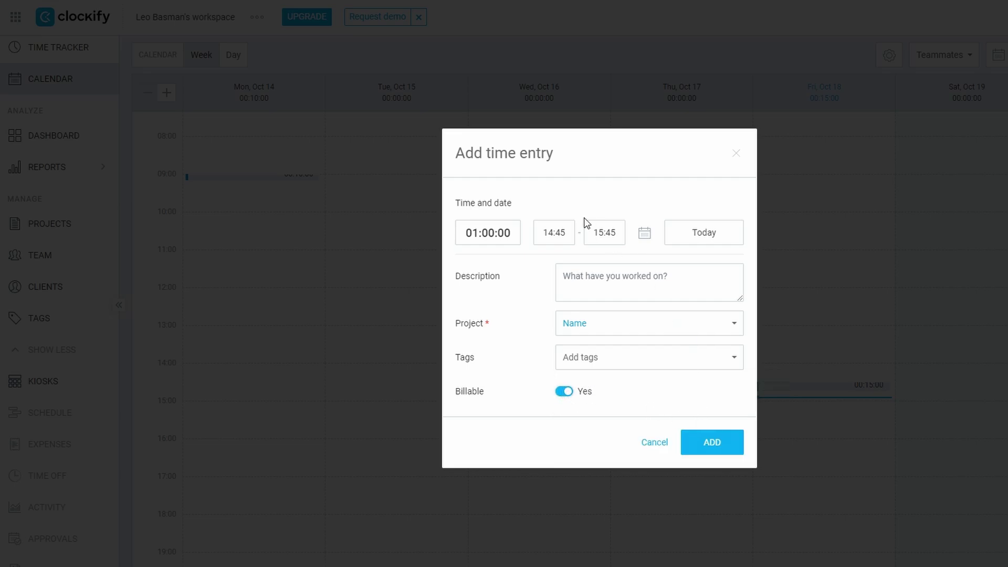
click(606, 234)
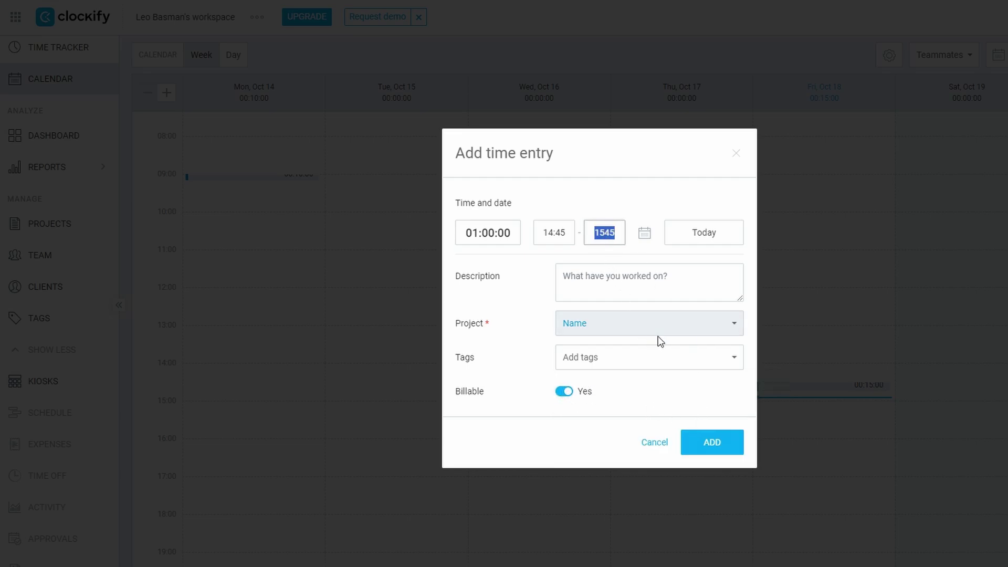
click(596, 235)
click(711, 444)
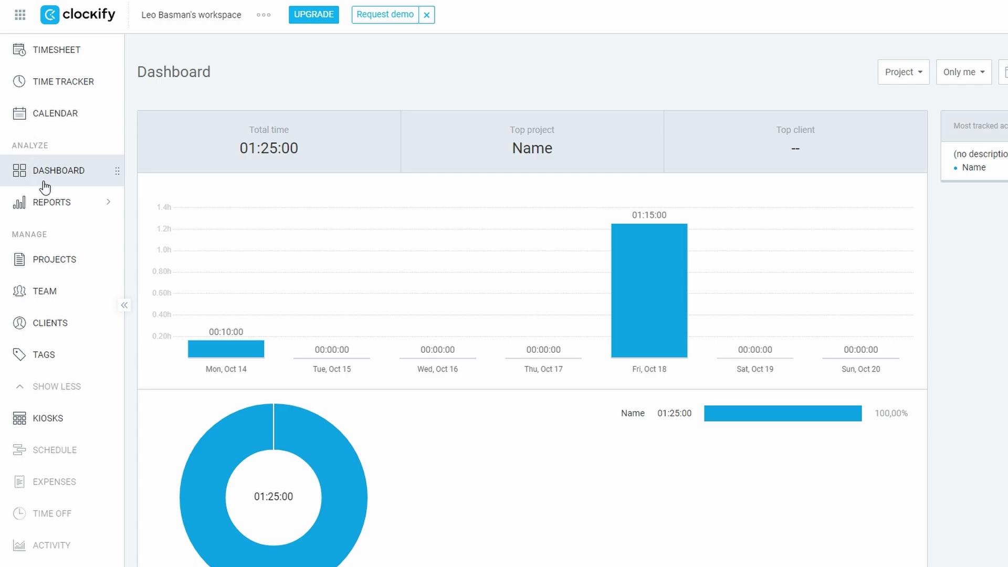
scroll(336, 220, down, 1)
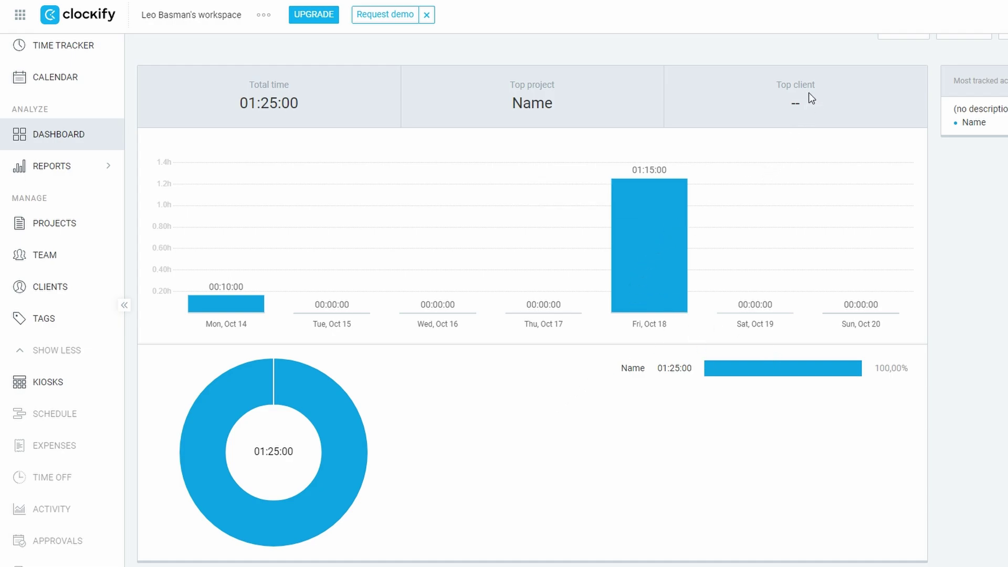
mouse_move(37, 165)
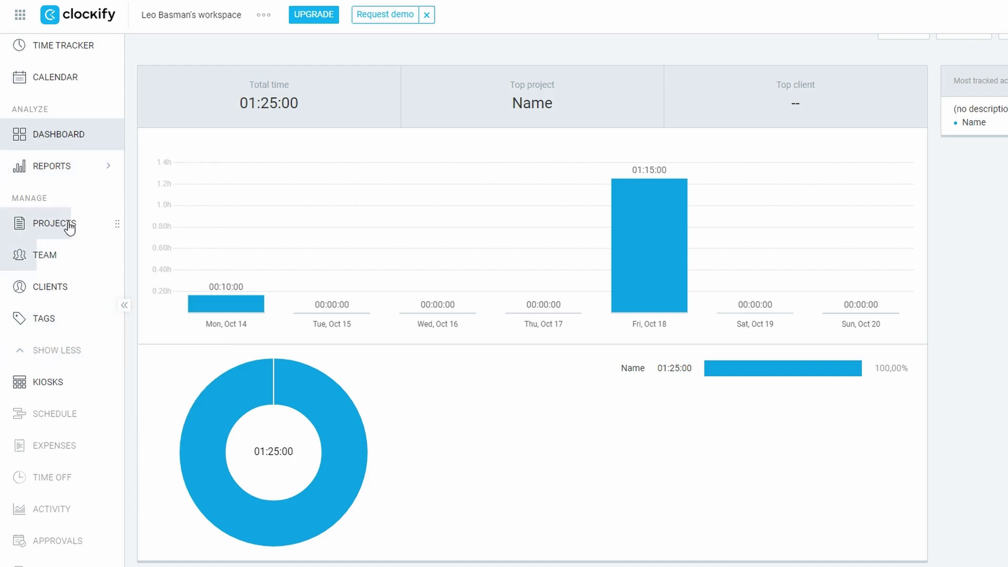
Step: Switch on Activate kiosk on the Kiosks page and open the Create kiosk form
click(48, 384)
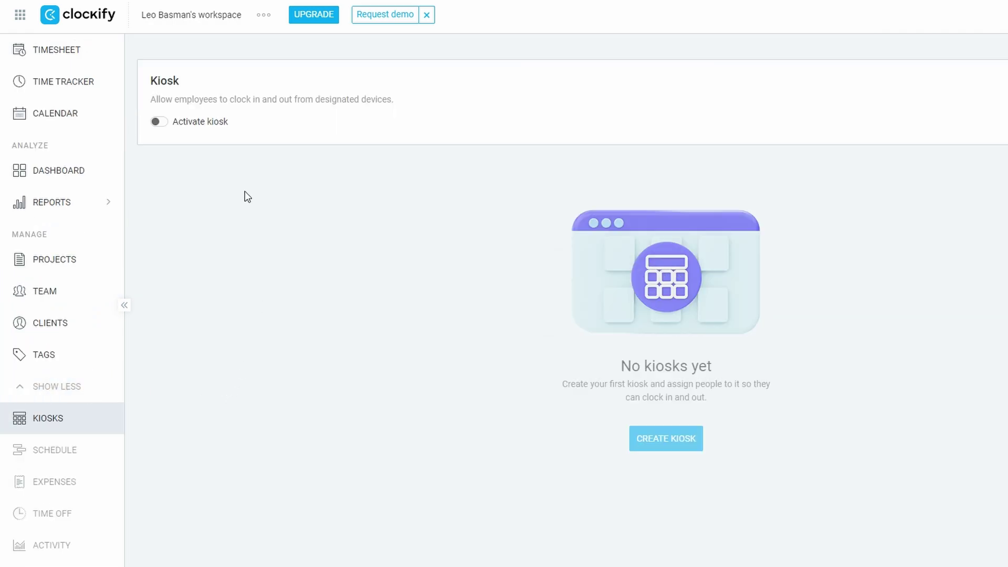
click(161, 123)
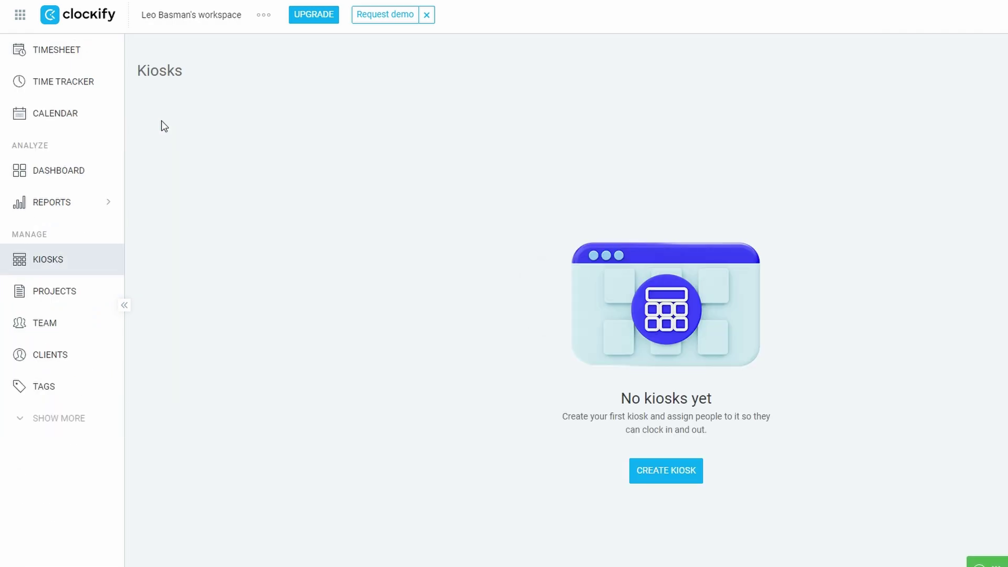
click(663, 477)
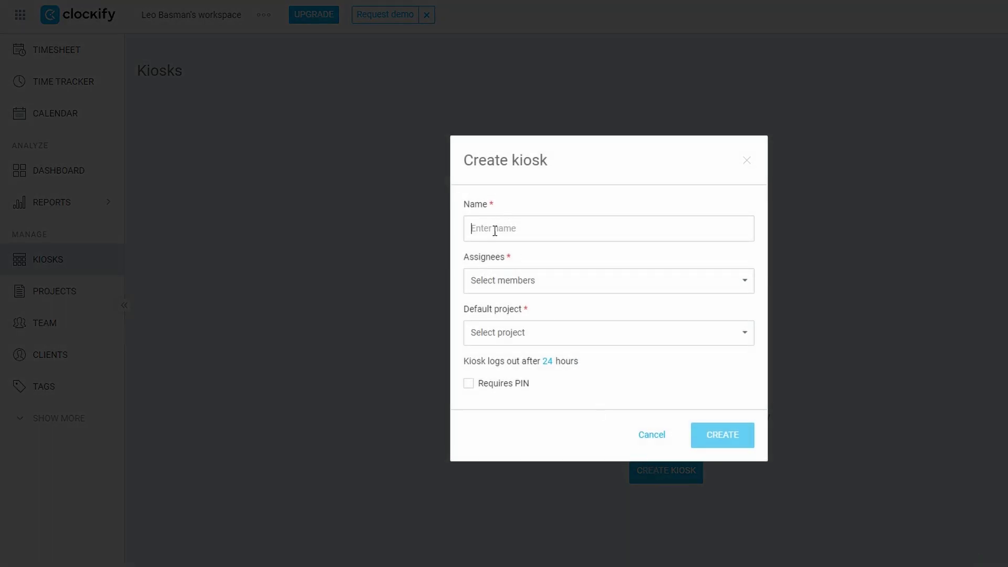
Step: Inspect the Assignees and Default project dropdowns, leaving both blank
click(504, 282)
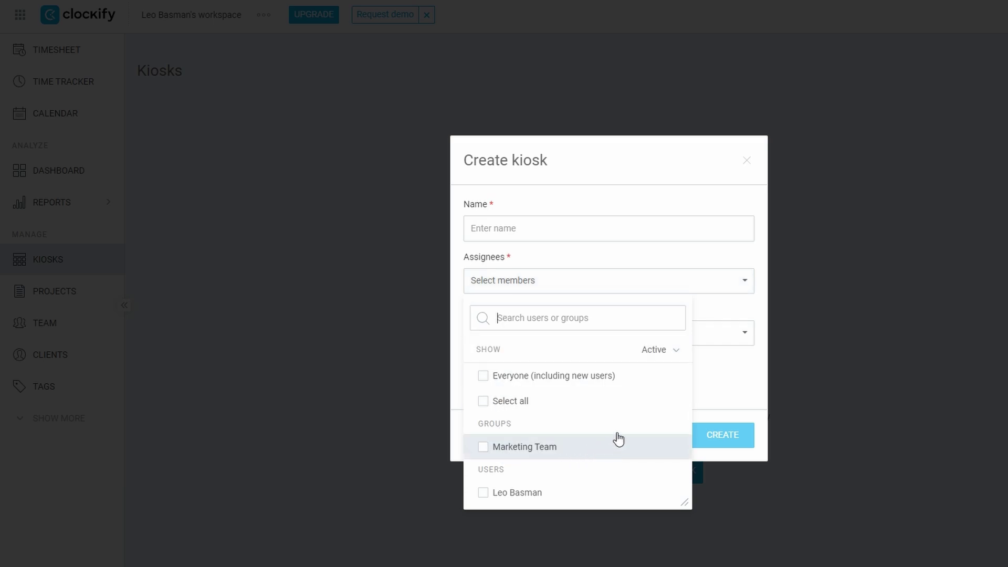
click(722, 402)
click(534, 335)
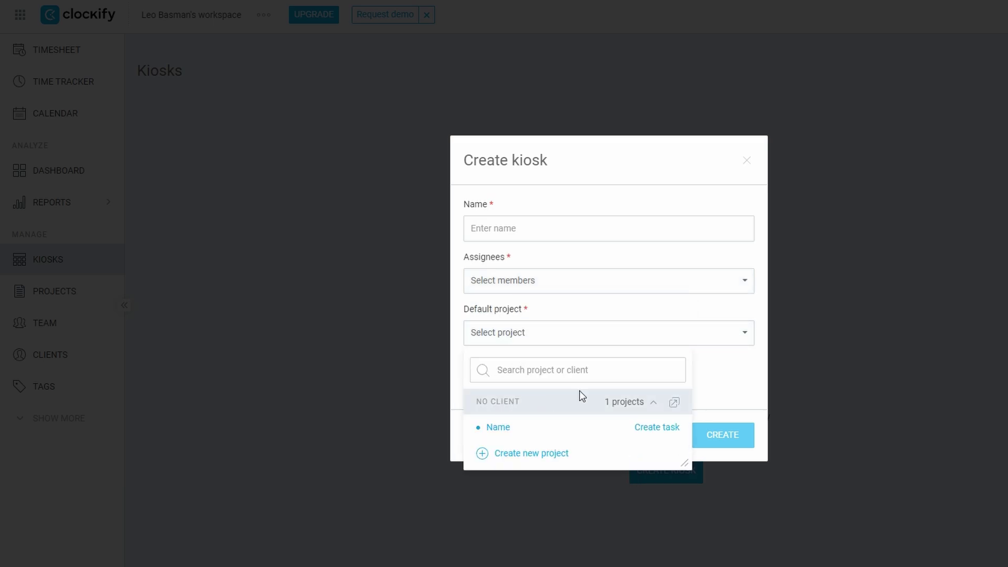
click(727, 376)
mouse_move(471, 388)
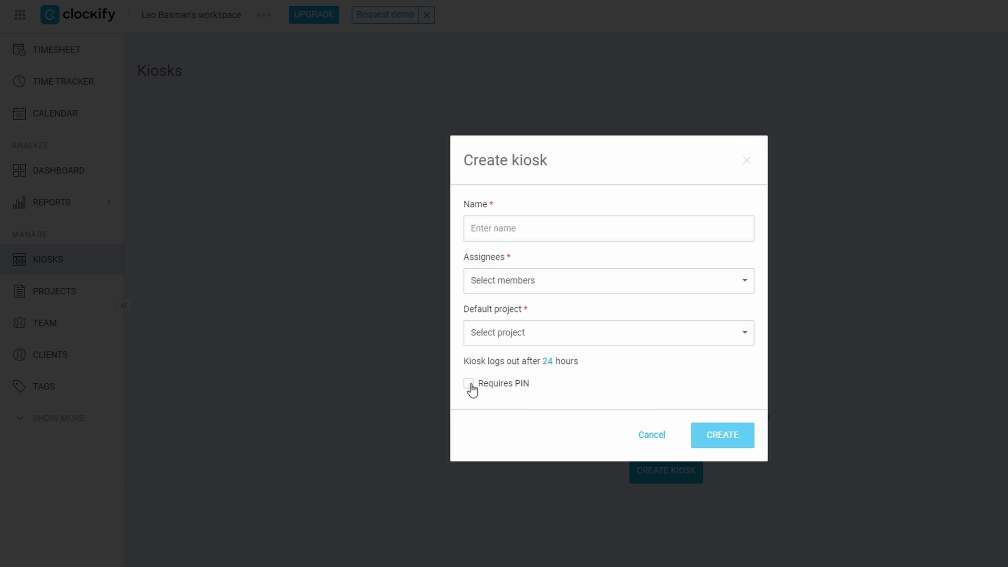